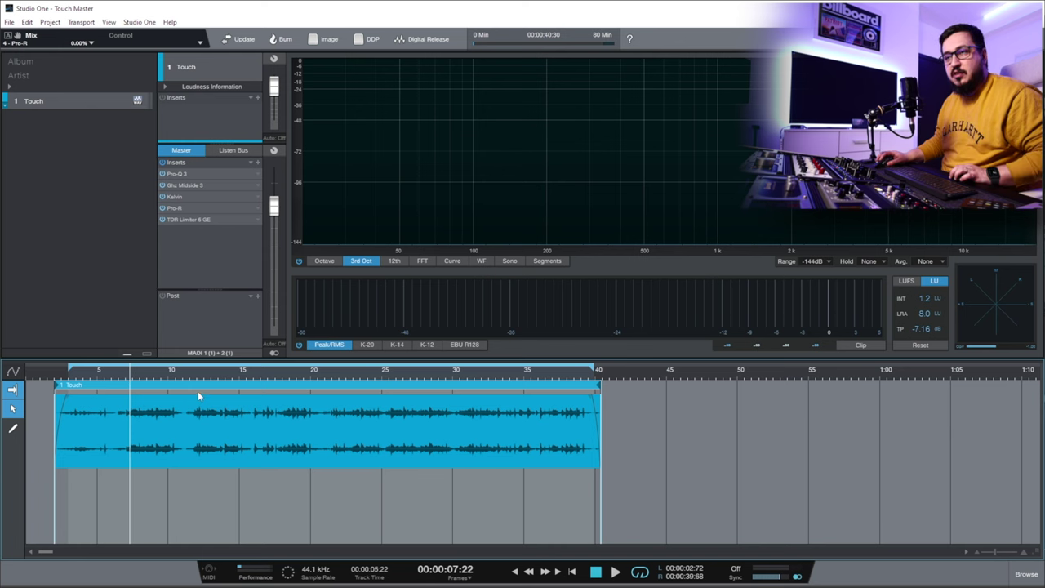
# Step: Play the Touch song from about the 11-second mark through the change around 23 seconds and stop playback
pyautogui.click(187, 374)
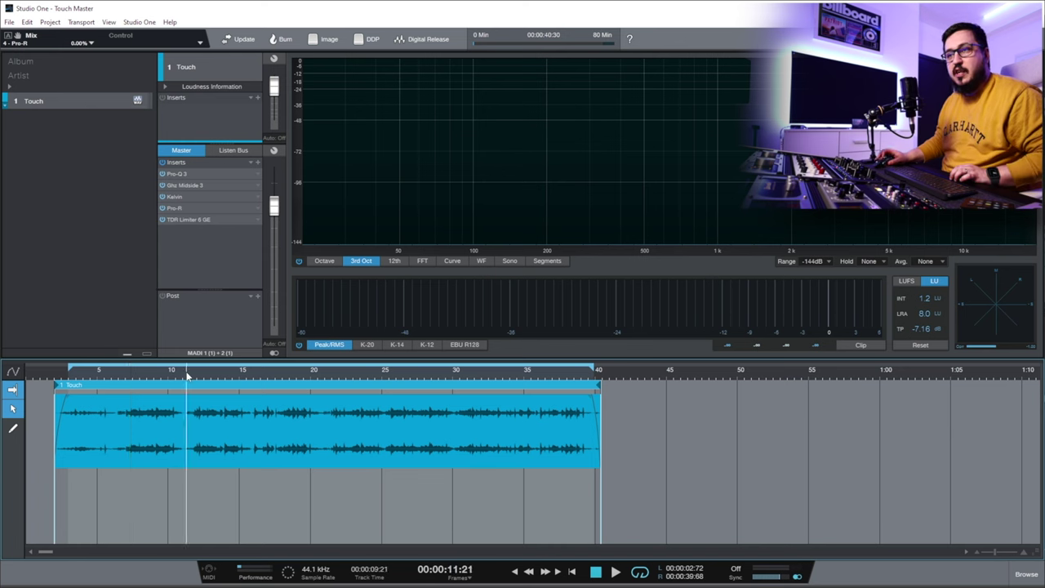
pyautogui.press('space')
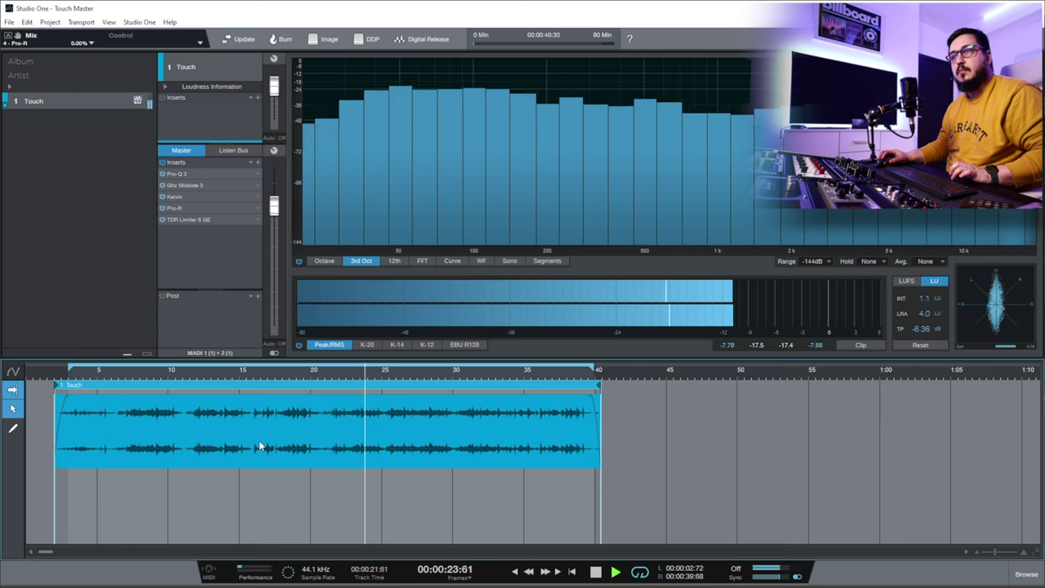
pyautogui.press('space')
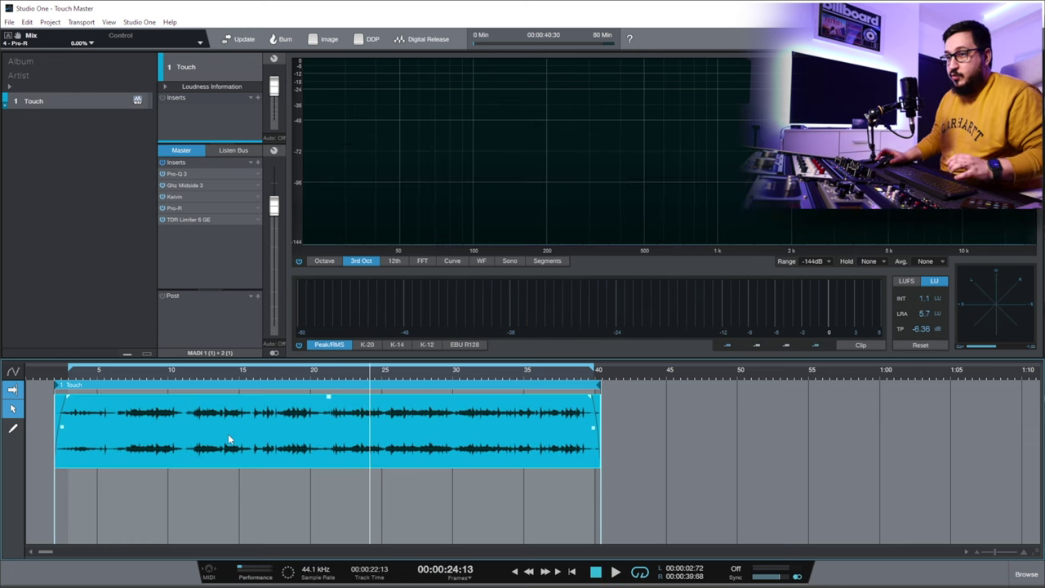
# Step: Enable the gain envelope on the Touch audio event and add an envelope point at about 20 seconds
pyautogui.rightClick(229, 439)
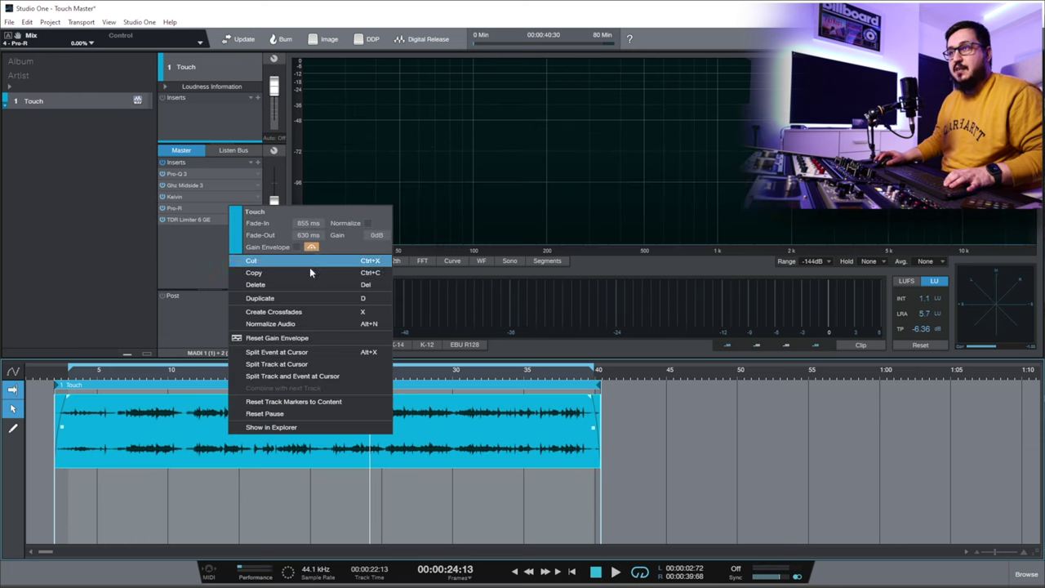
pyautogui.click(310, 246)
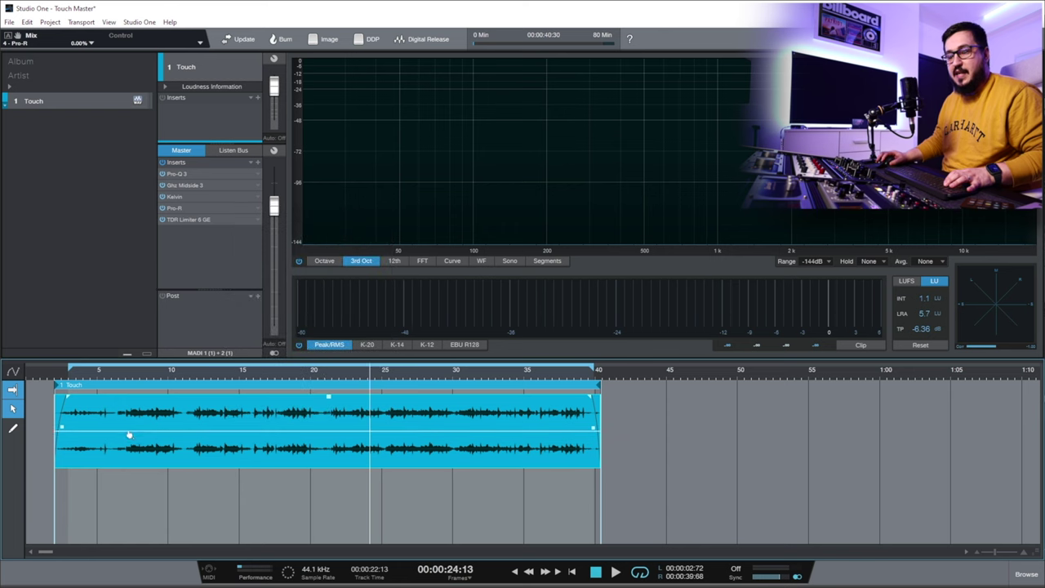
pyautogui.click(316, 432)
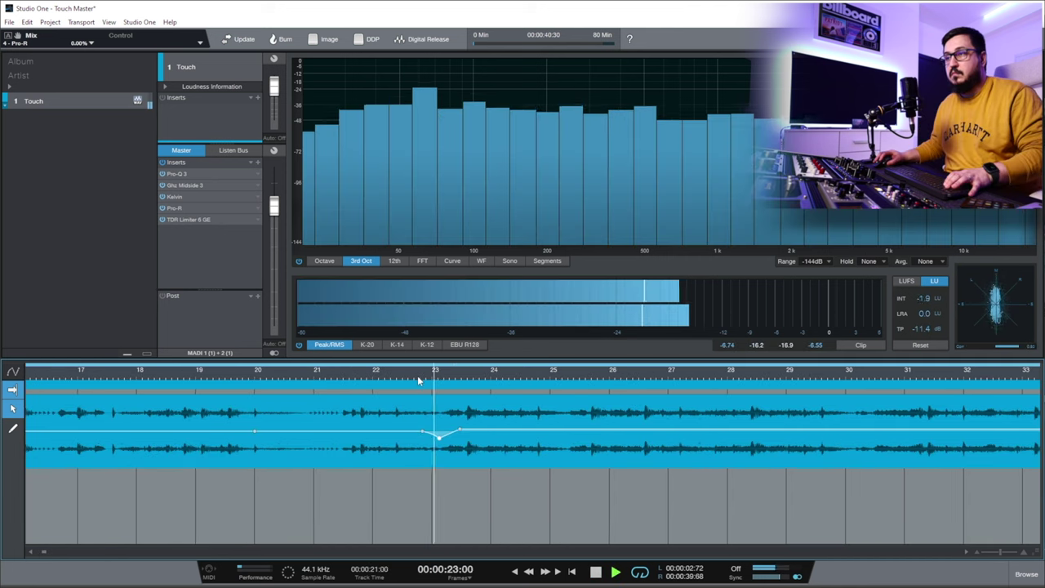
# Step: Try shaping a short dip in the gain envelope at about 23 seconds and play back that passage
pyautogui.moveTo(463, 434); pyautogui.dragTo(464, 438)
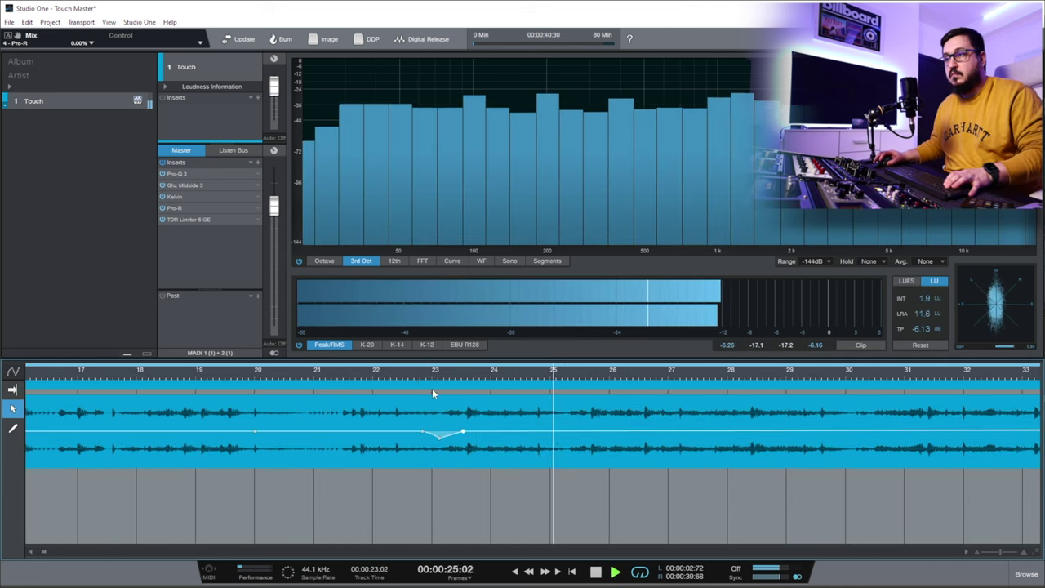
pyautogui.click(411, 377)
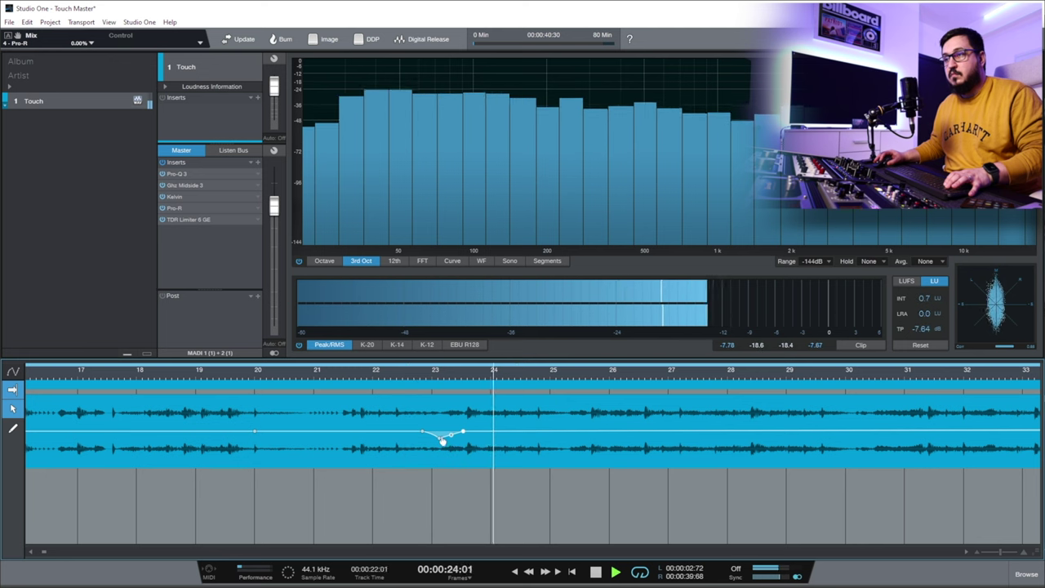
pyautogui.press('space')
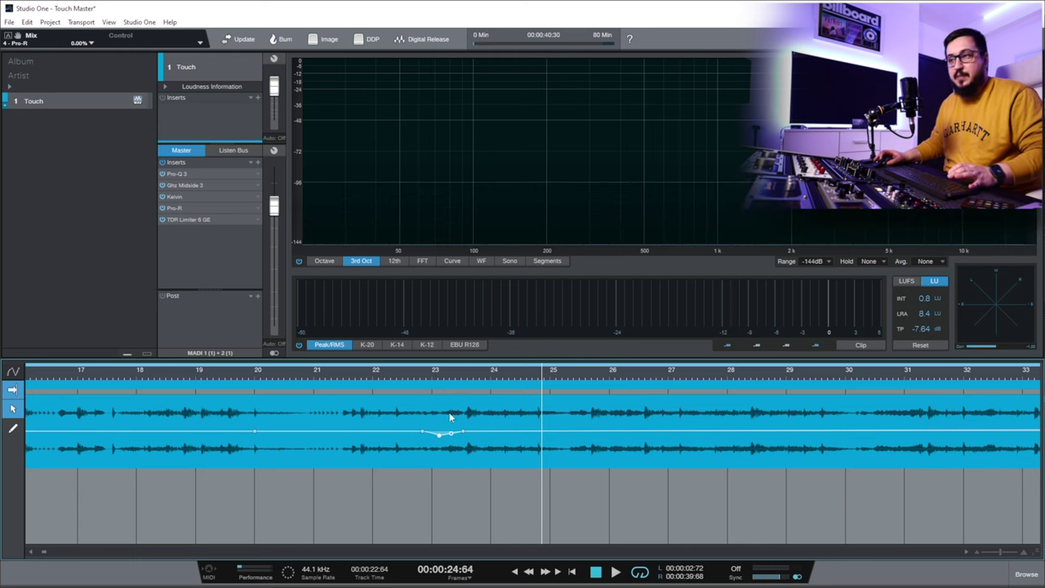
# Step: Open the Pro-Q 3 insert on the Master and move its window so the whole equalizer is accessible
pyautogui.scroll(-3, 450, 380)
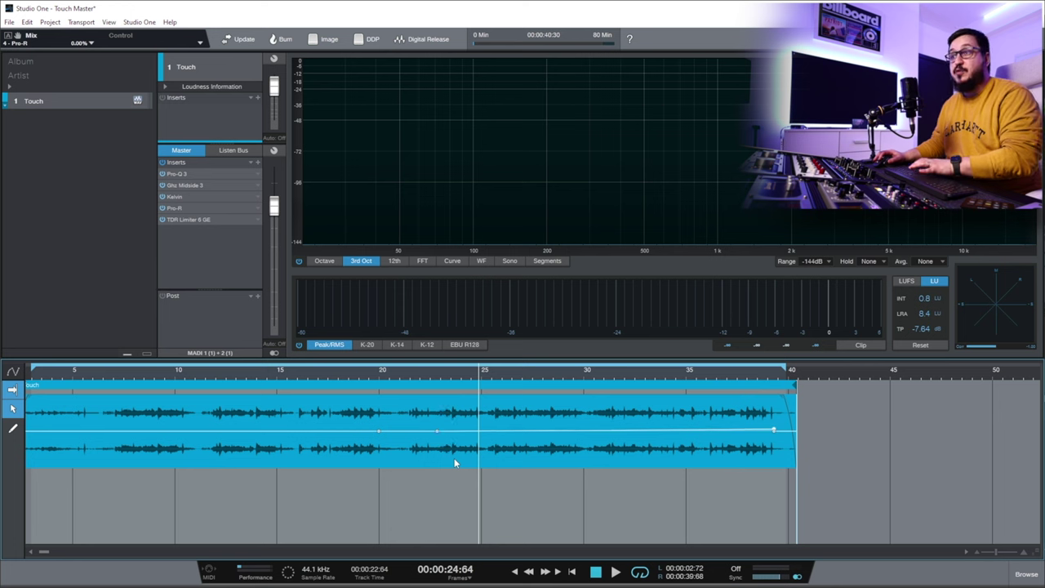
pyautogui.doubleClick(180, 173)
pyautogui.scroll(-3, 253, 380)
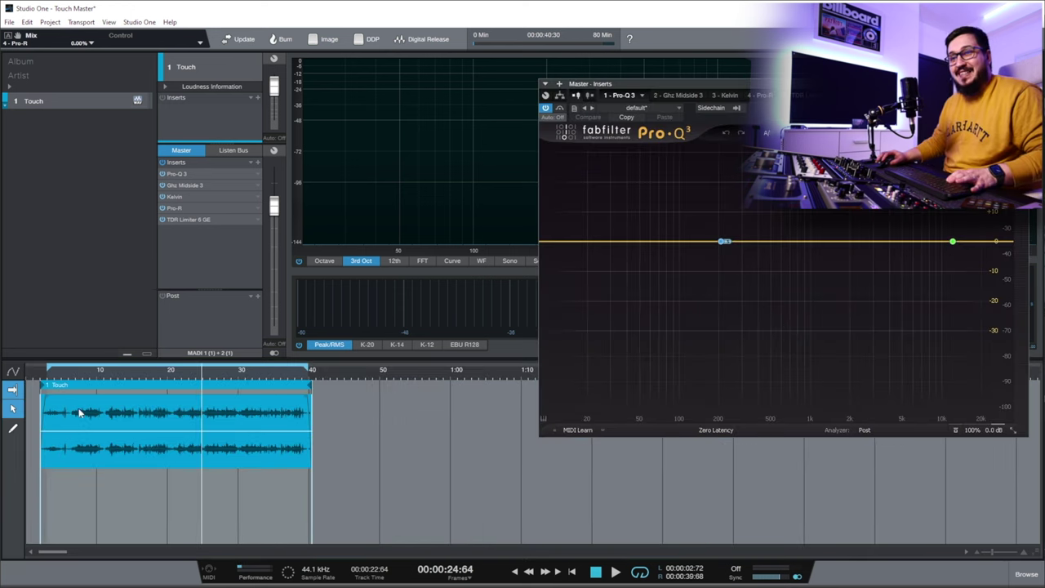
pyautogui.press('e')
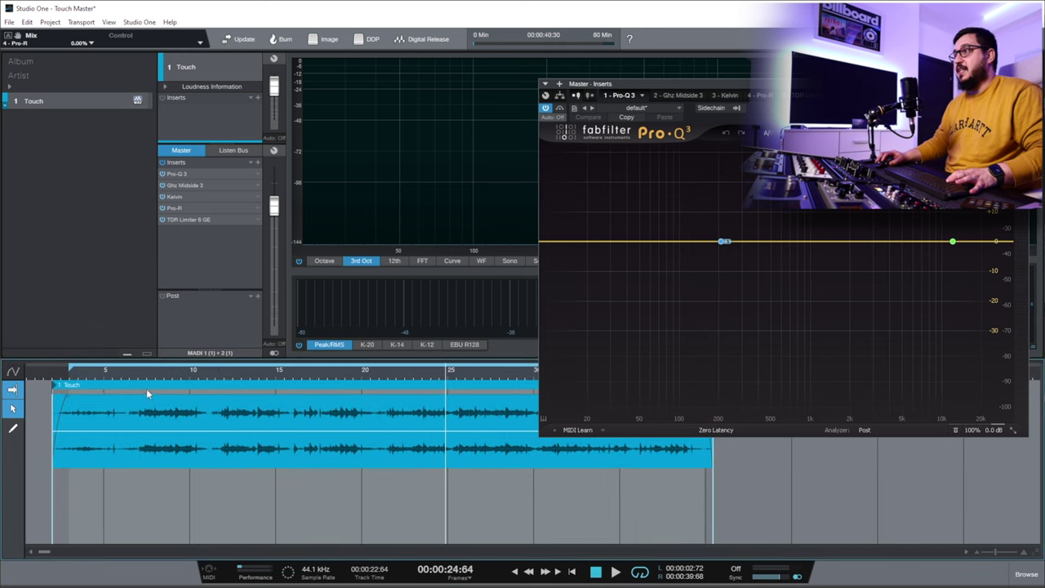
pyautogui.moveTo(821, 84); pyautogui.dragTo(662, 76)
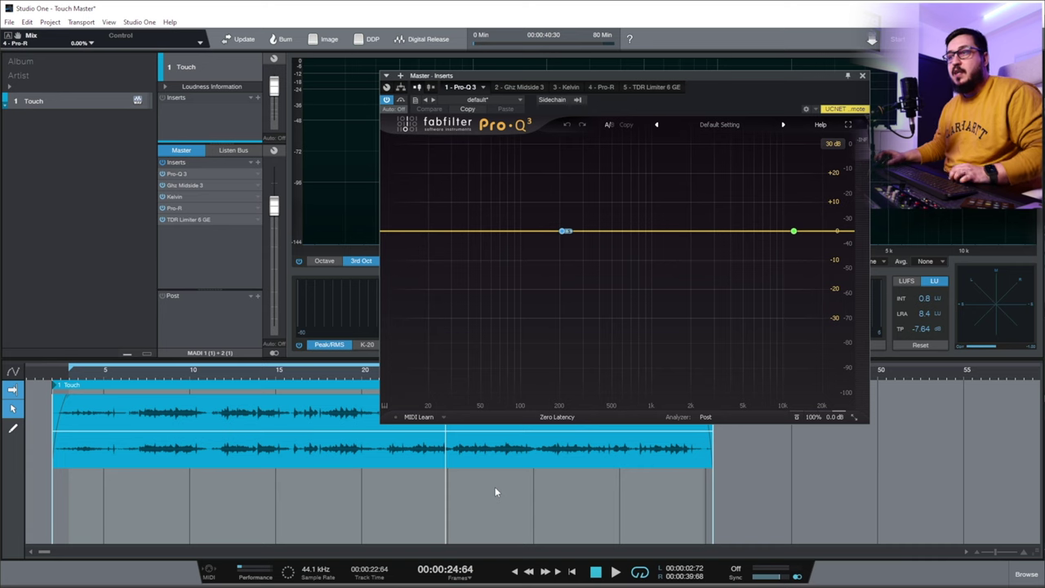
# Step: Set Pro-Q 3 automation to Write and touch the high-shelf band's gain during brief playback to create a Band 1 Gain lane
pyautogui.moveTo(507, 383)
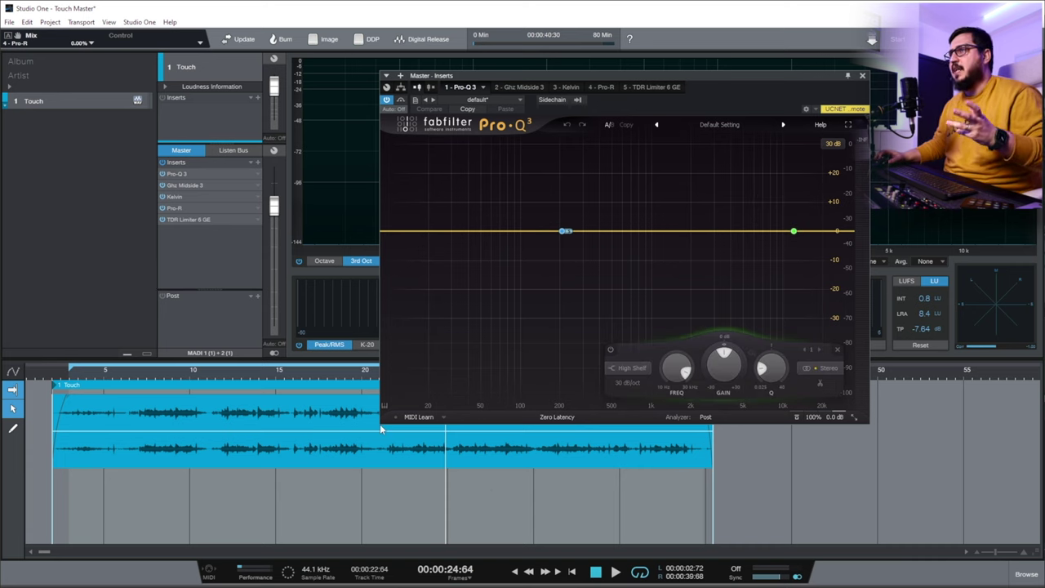
pyautogui.scroll(-2, 291, 403)
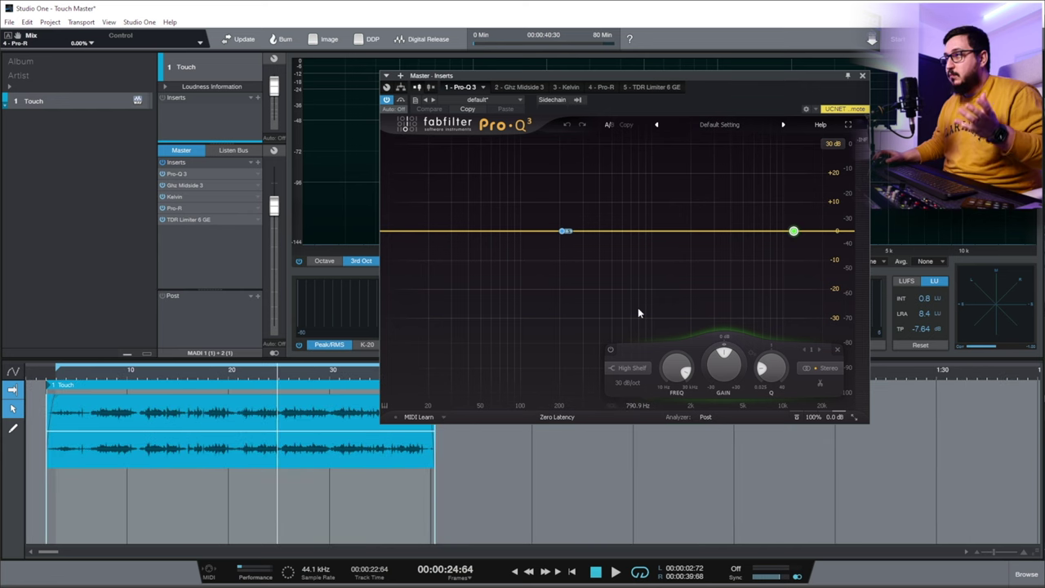
pyautogui.moveTo(796, 231)
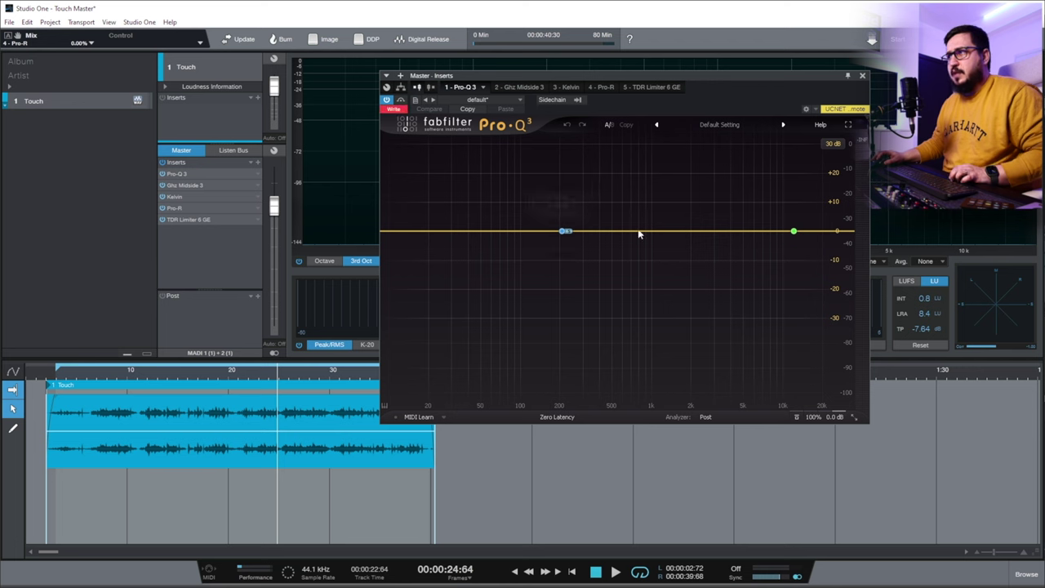
pyautogui.press('space')
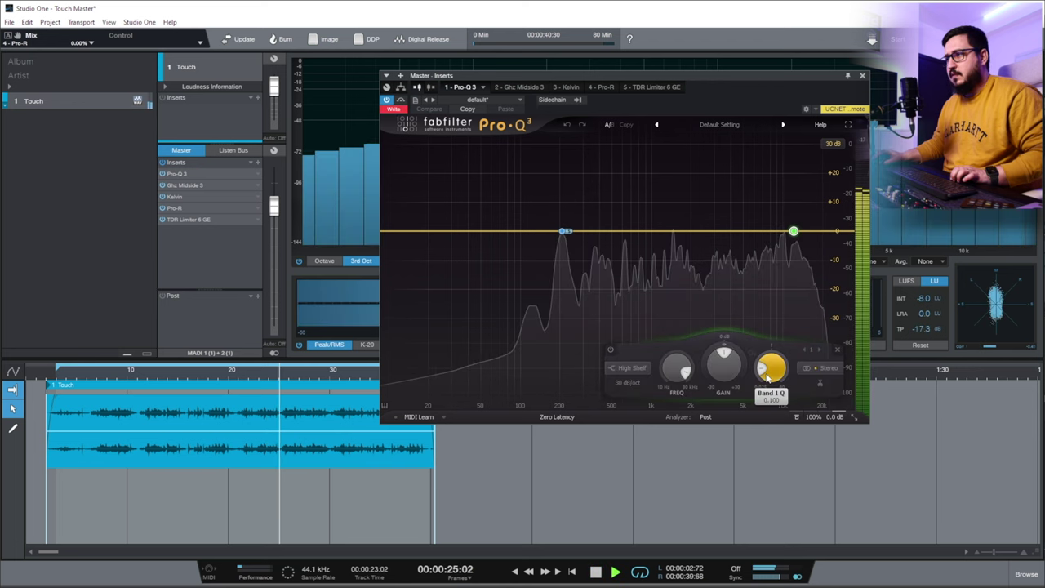
pyautogui.click(722, 371)
pyautogui.press('space')
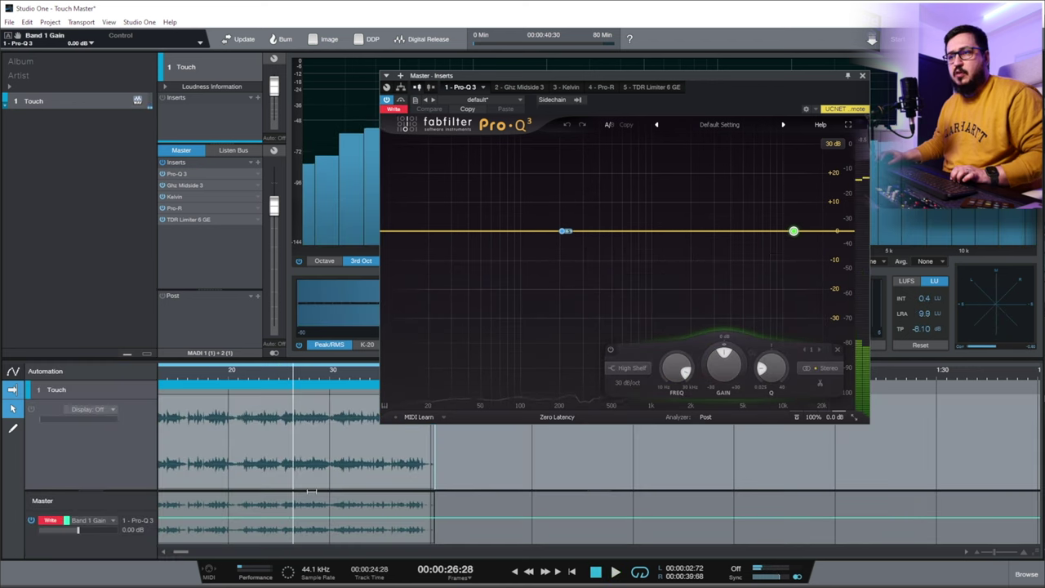
# Step: Enlarge the Master automation lane and switch the Band 1 Gain automation to Read
pyautogui.moveTo(313, 491); pyautogui.dragTo(313, 427)
pyautogui.click(55, 460)
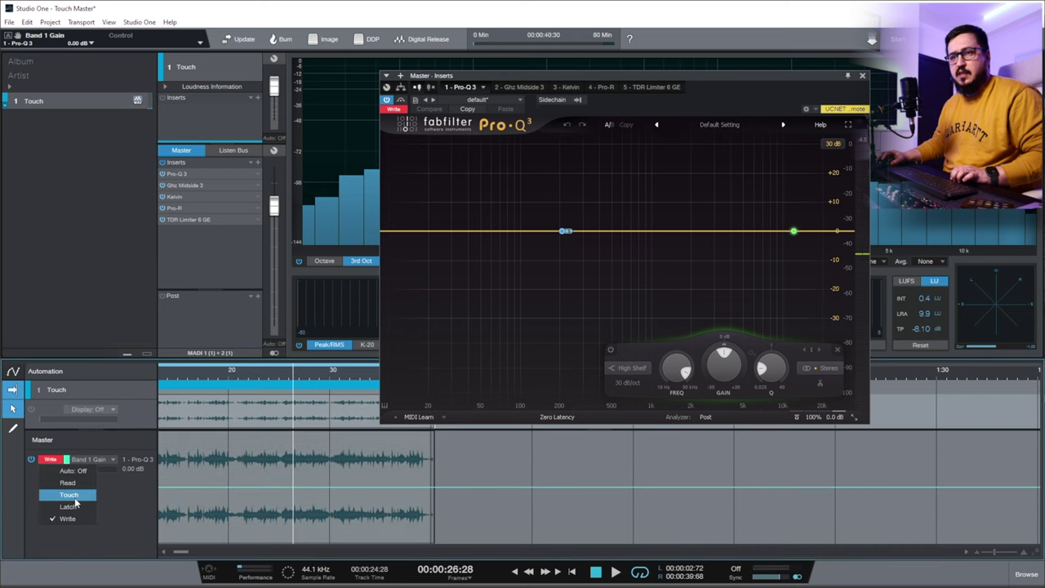
pyautogui.click(70, 483)
# Step: Automate Band 1 Gain to rise to about +3.98 dB between about 22 and 23 seconds, and audition it from 20 seconds
pyautogui.click(250, 493)
pyautogui.moveTo(261, 488); pyautogui.dragTo(258, 484)
pyautogui.click(231, 377)
pyautogui.scroll(4, 234, 377)
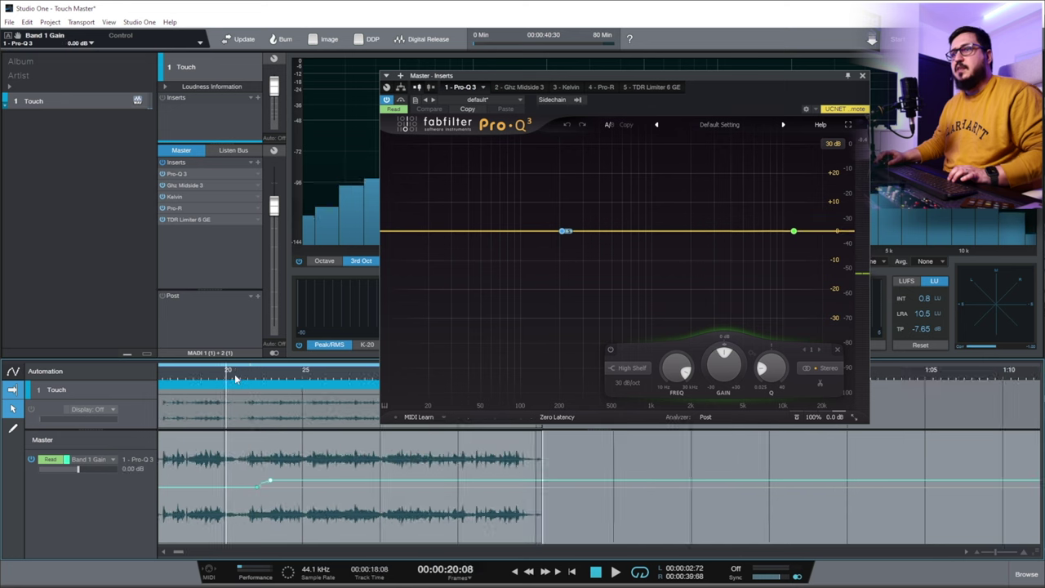
pyautogui.press('space')
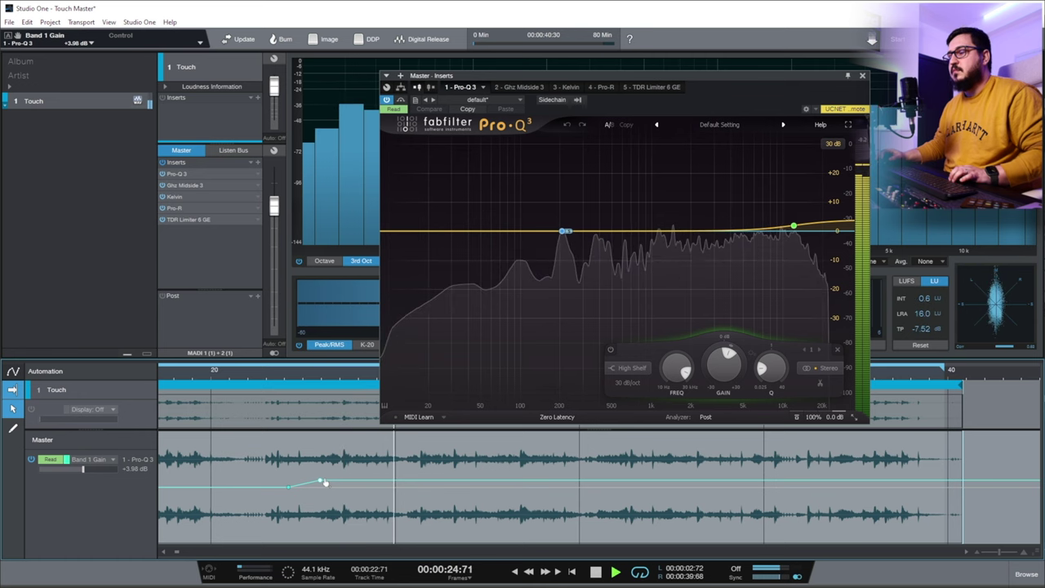
pyautogui.press('space')
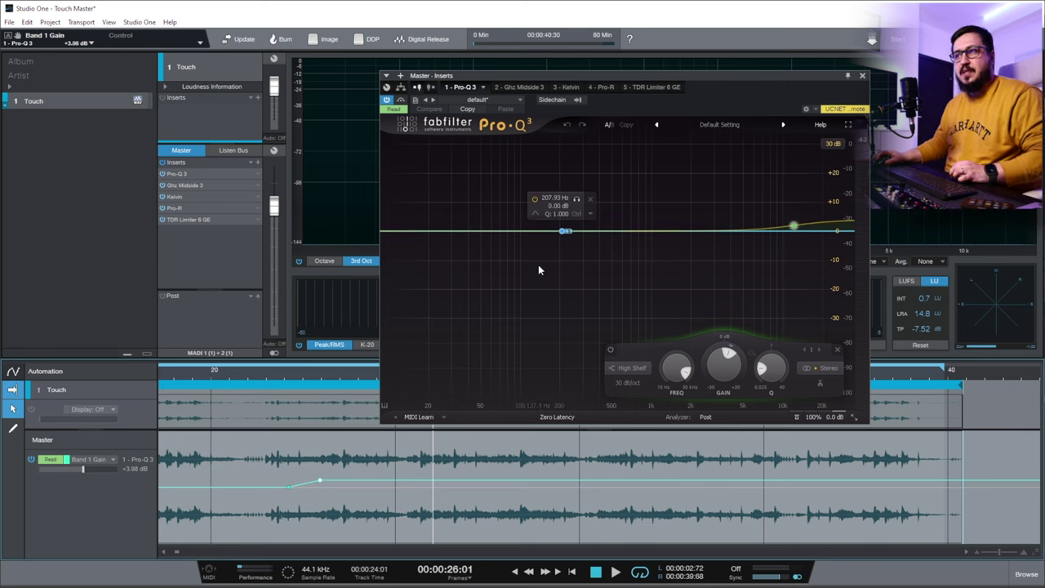
# Step: Move Pro-Q 3's Side bell band to about 331.88 Hz with about -0.19 dB gain
pyautogui.scroll(-5, 310, 374)
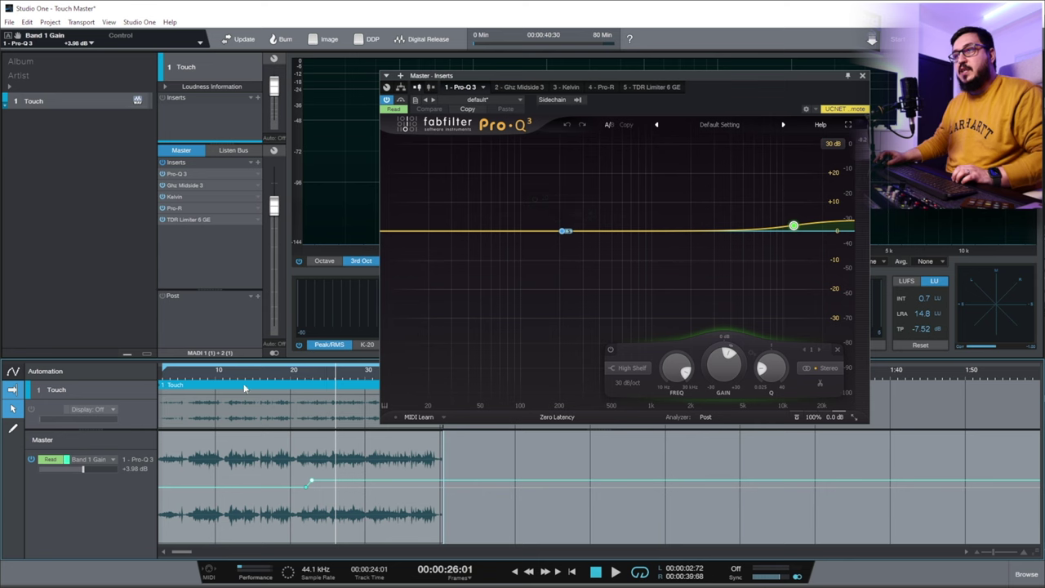
pyautogui.click(562, 232)
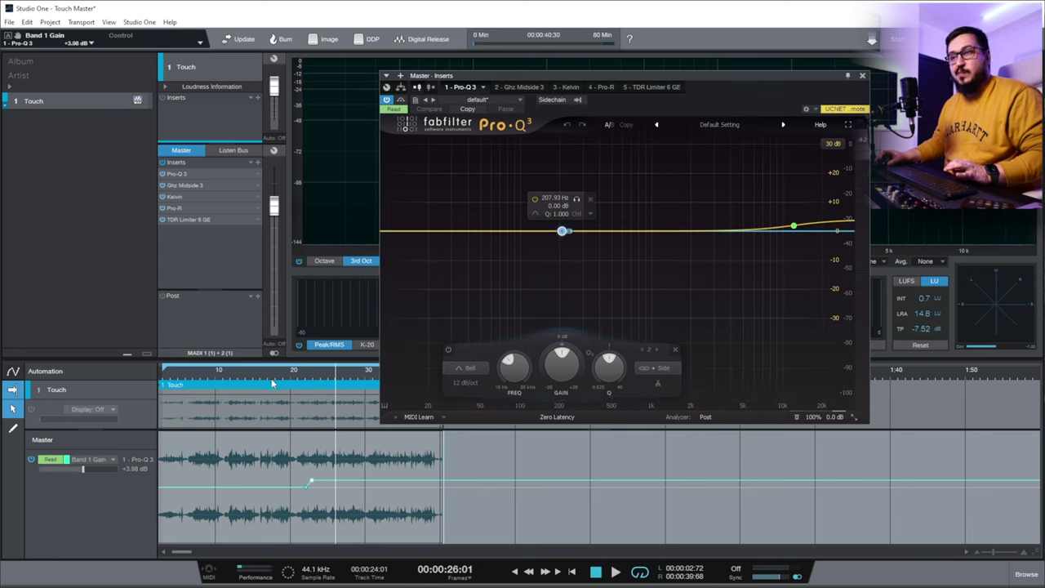
pyautogui.scroll(-3, 273, 380)
pyautogui.click(225, 384)
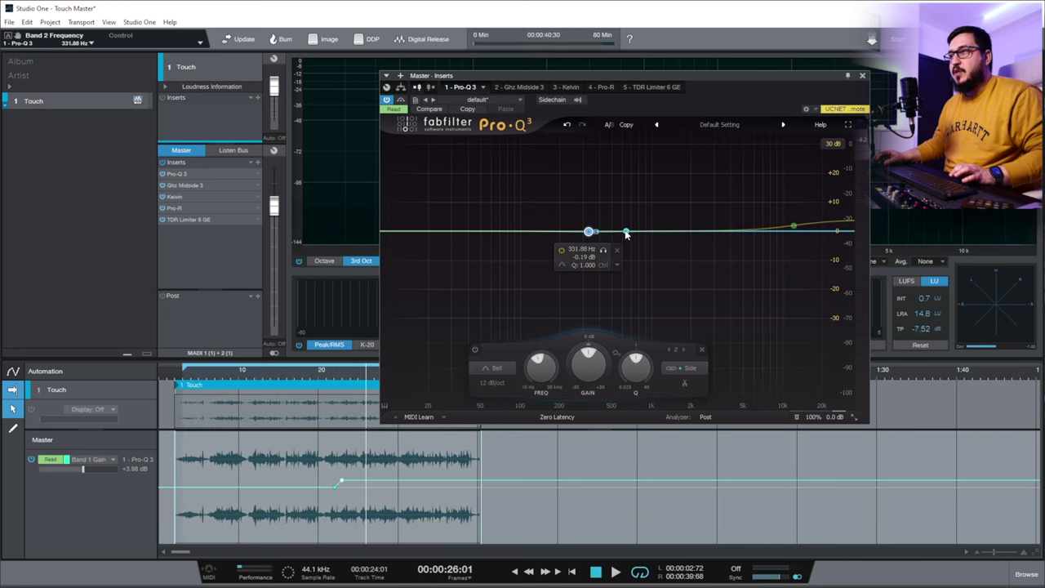
# Step: Create Band 2 Gain automation by adjusting the band's gain in Touch mode during playback, and switch the automation to Read
pyautogui.click(393, 109)
pyautogui.click(420, 145)
pyautogui.press('space')
pyautogui.moveTo(595, 372); pyautogui.dragTo(594, 369)
pyautogui.press('space')
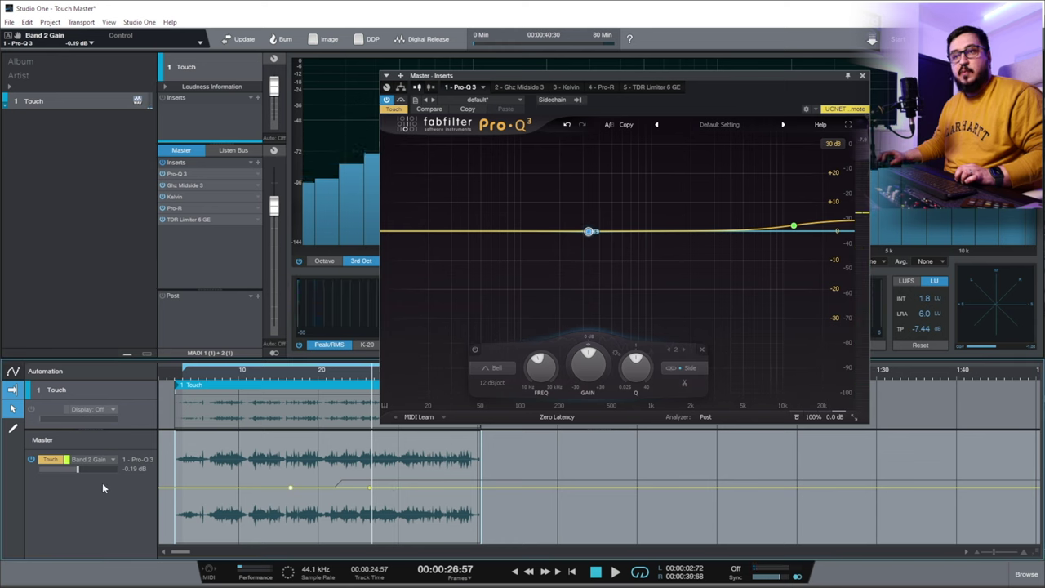
pyautogui.click(51, 459)
pyautogui.click(61, 476)
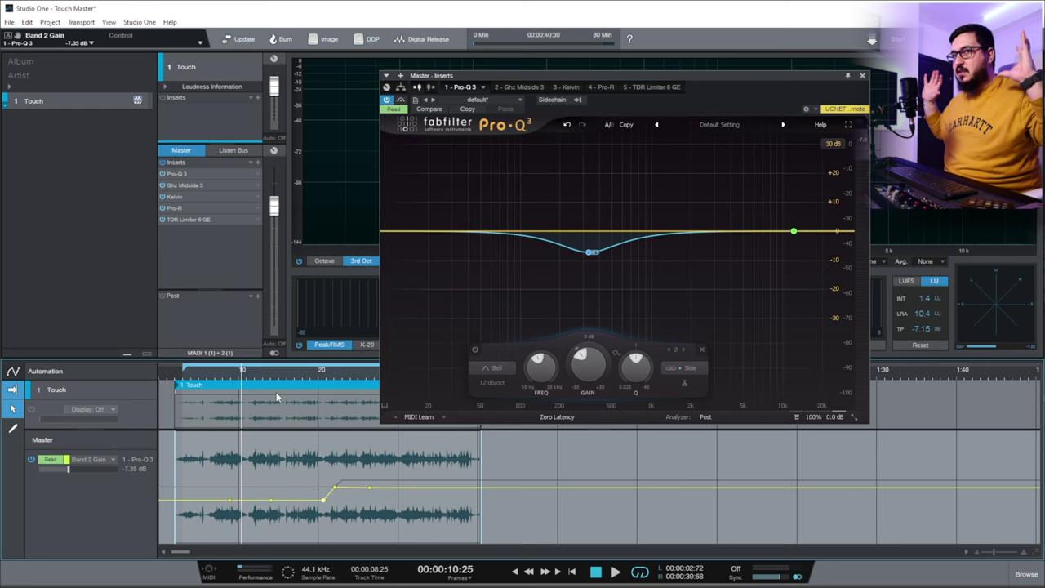
# Step: Audition the Band 2 Gain automation and raise its point at about 20 seconds for a milder cut before the transition
pyautogui.press('space')
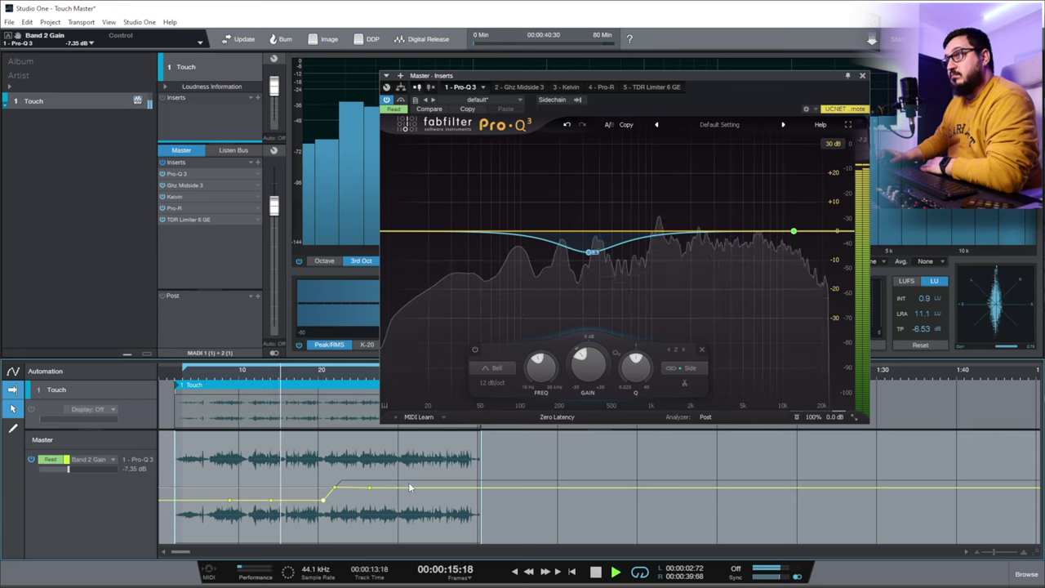
pyautogui.press('space')
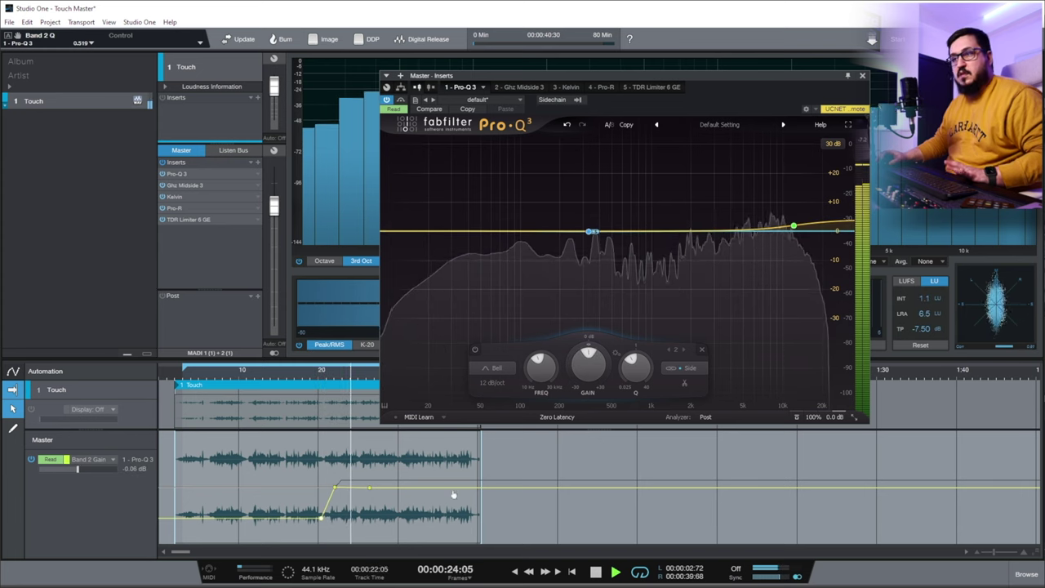
pyautogui.press('space')
pyautogui.moveTo(320, 519); pyautogui.dragTo(321, 493)
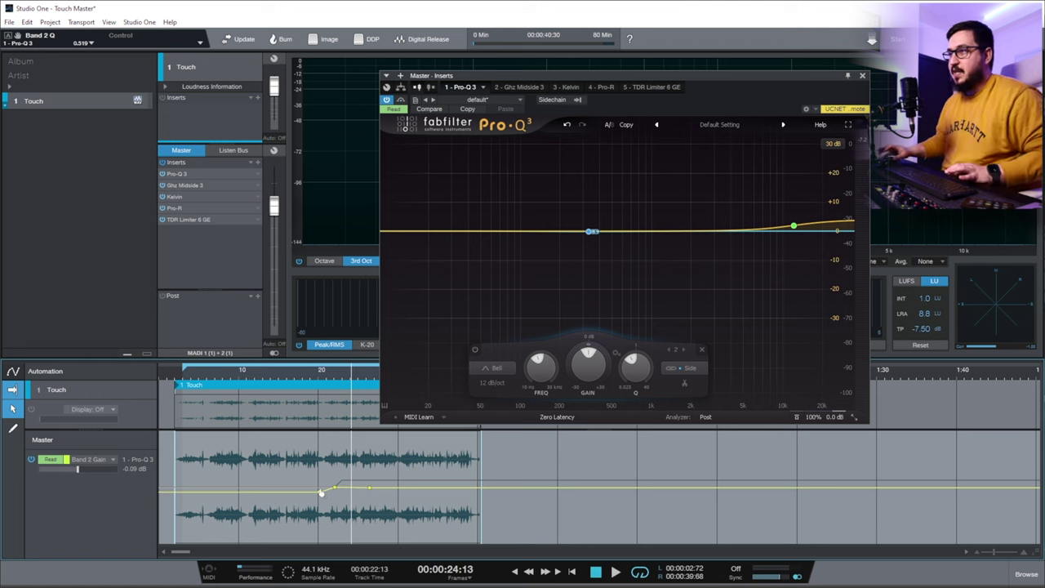
pyautogui.moveTo(589, 233)
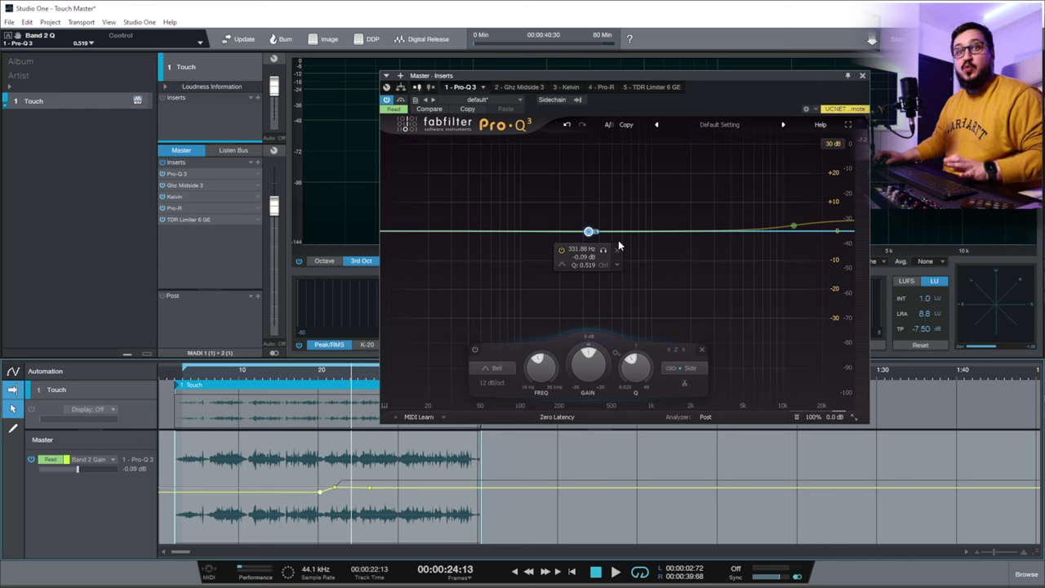
# Step: Switch from Pro-Q 3 to the Ghz Midside 3 insert on the Master and set its stereo width to 104%
pyautogui.click(862, 75)
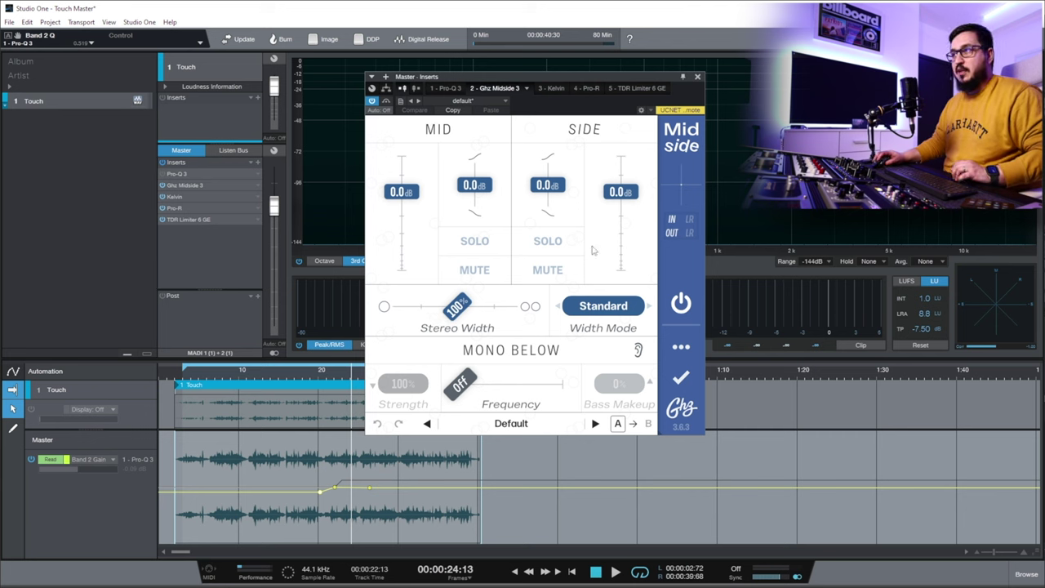
pyautogui.click(187, 372)
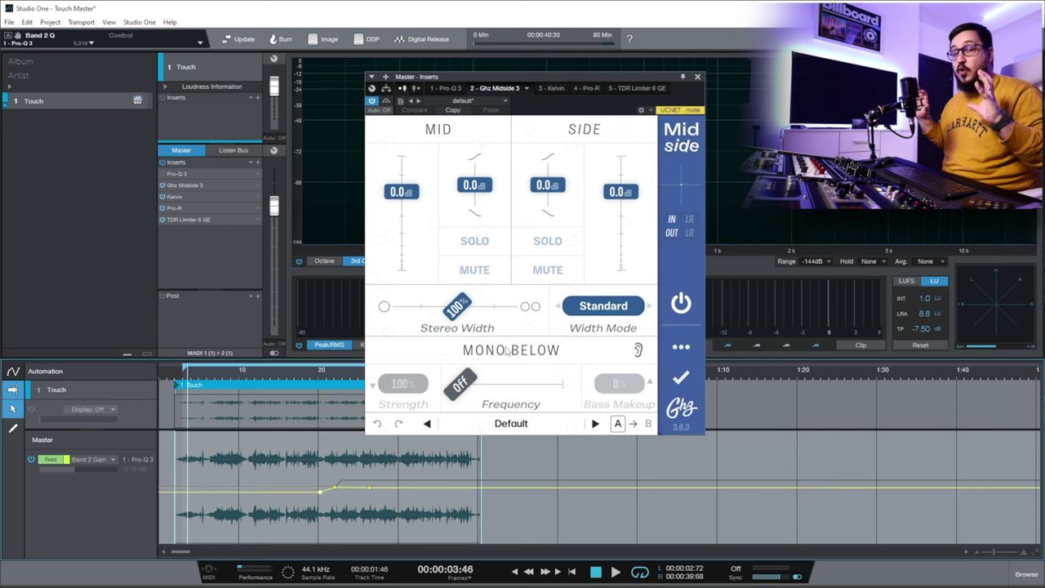
pyautogui.moveTo(457, 306); pyautogui.dragTo(496, 324)
# Step: Create Stereo Width automation for Ghz Midside 3 by writing it briefly during playback, and set its automation mode to Read
pyautogui.click(378, 109)
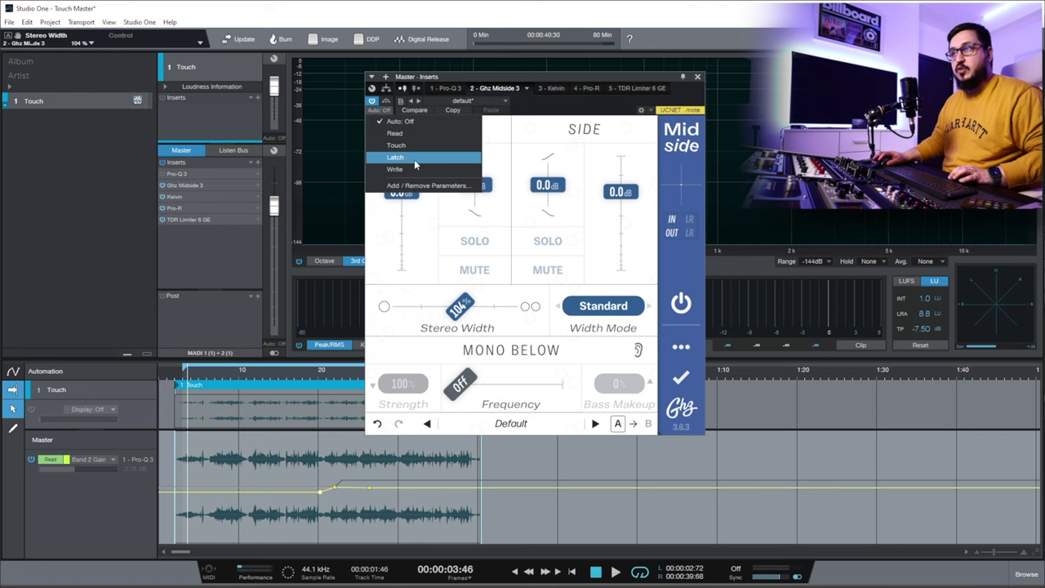
pyautogui.click(402, 170)
pyautogui.press('space')
pyautogui.press('space')
pyautogui.click(379, 109)
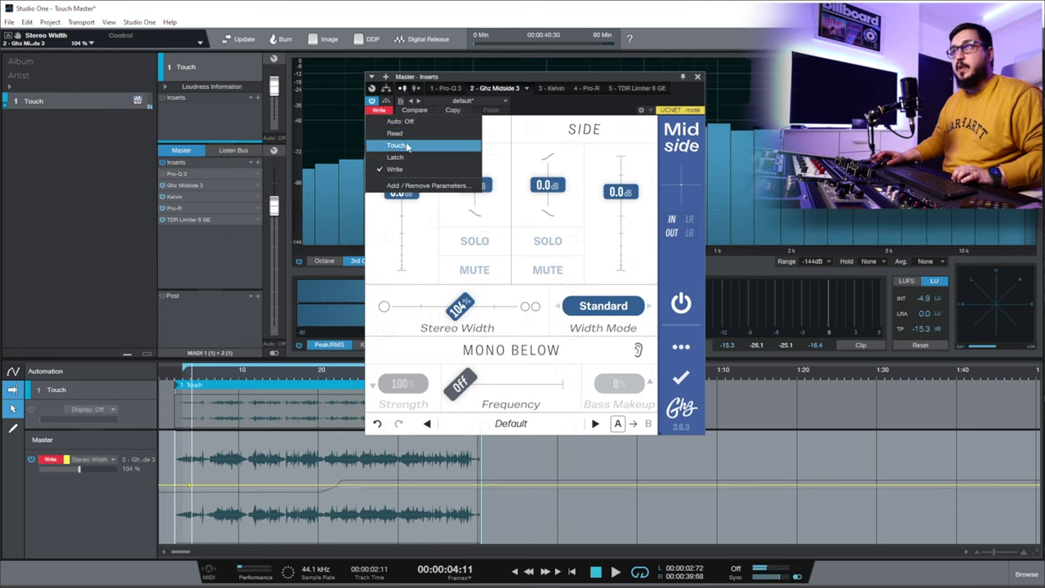
pyautogui.click(395, 133)
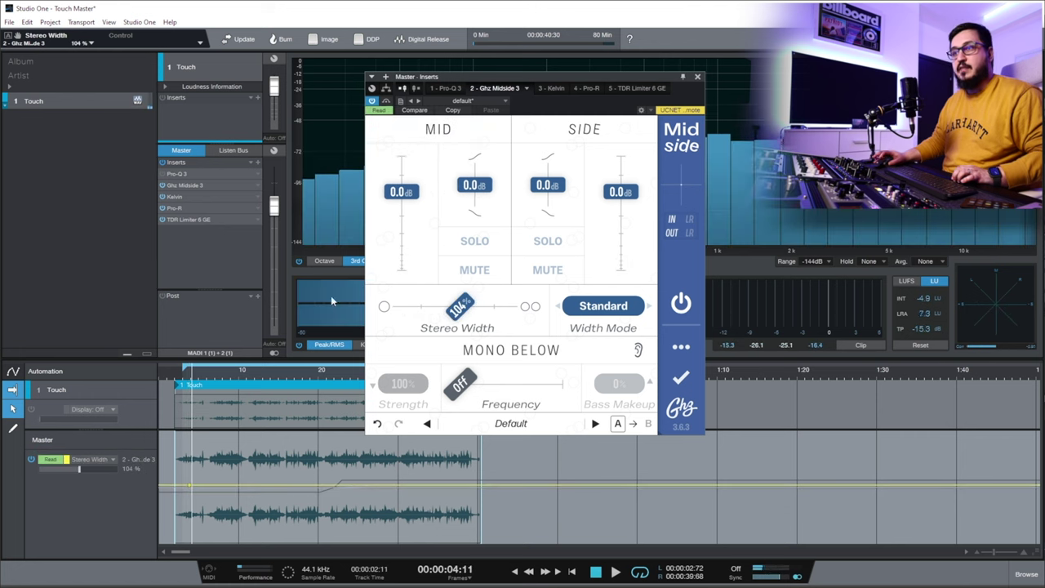
# Step: Shape the Stereo Width automation to 70% up to about 20 seconds, ramp it up into the transition, and audition it
pyautogui.click(341, 485)
pyautogui.moveTo(318, 486); pyautogui.dragTo(318, 503)
pyautogui.moveTo(188, 485); pyautogui.dragTo(189, 503)
pyautogui.click(193, 387)
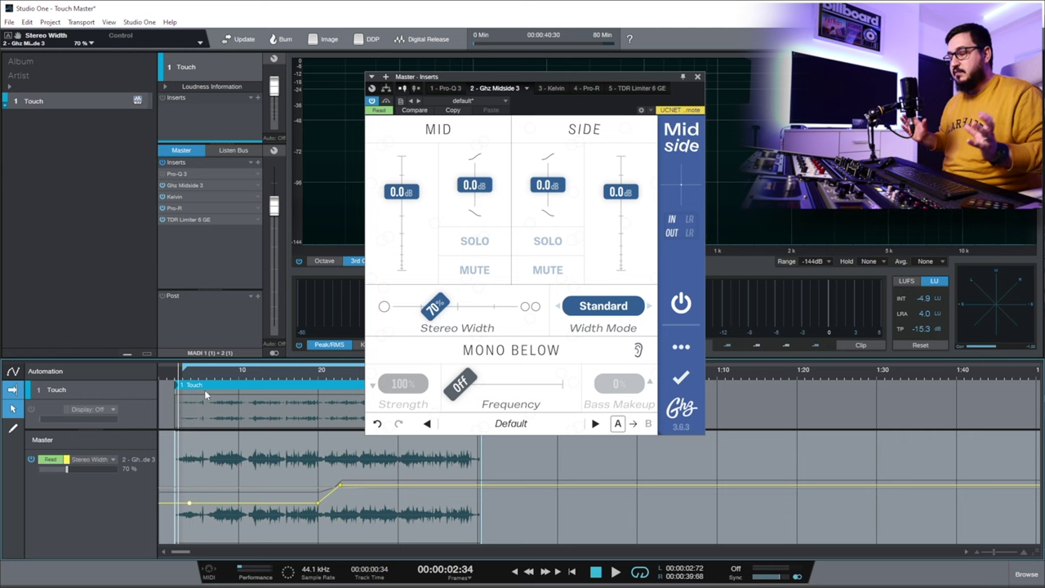
pyautogui.click(295, 378)
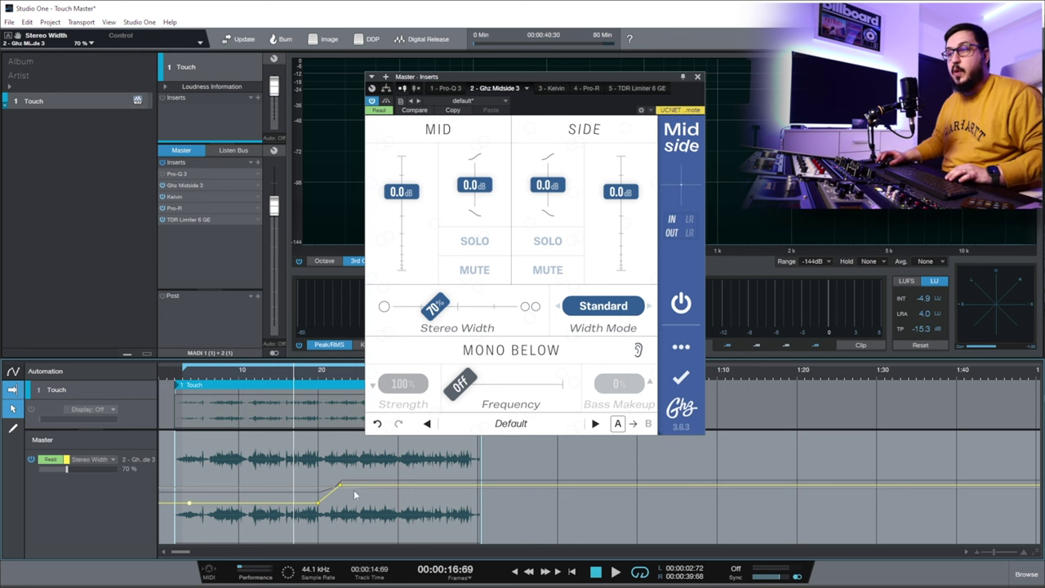
pyautogui.press('space')
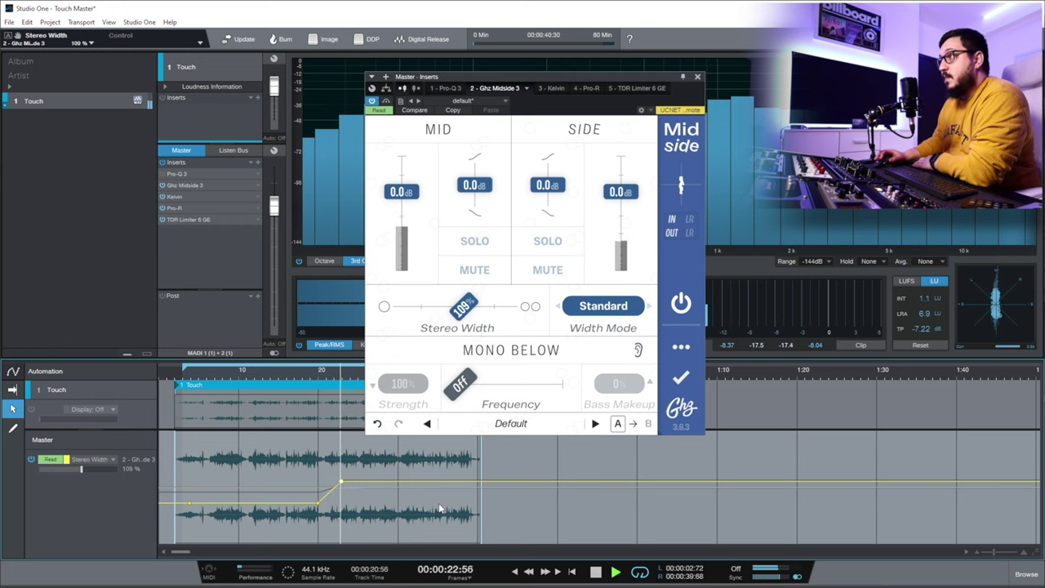
pyautogui.press('space')
# Step: Exaggerate the Stereo Width automation to 0% before the transition and 200% from about 23 seconds, and audition the contrast
pyautogui.moveTo(316, 503); pyautogui.dragTo(318, 549)
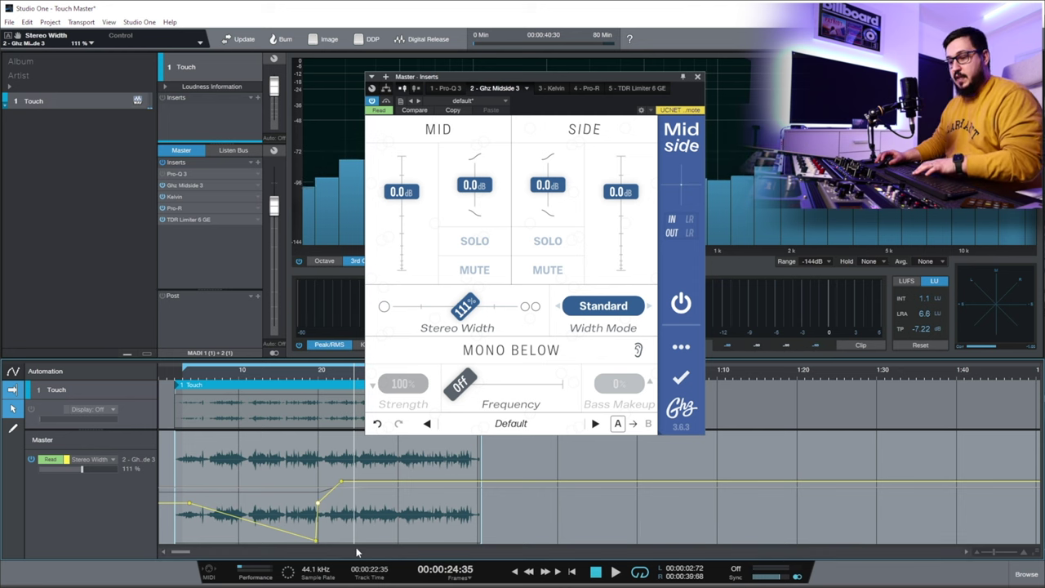
pyautogui.moveTo(340, 482); pyautogui.dragTo(348, 425)
pyautogui.click(299, 369)
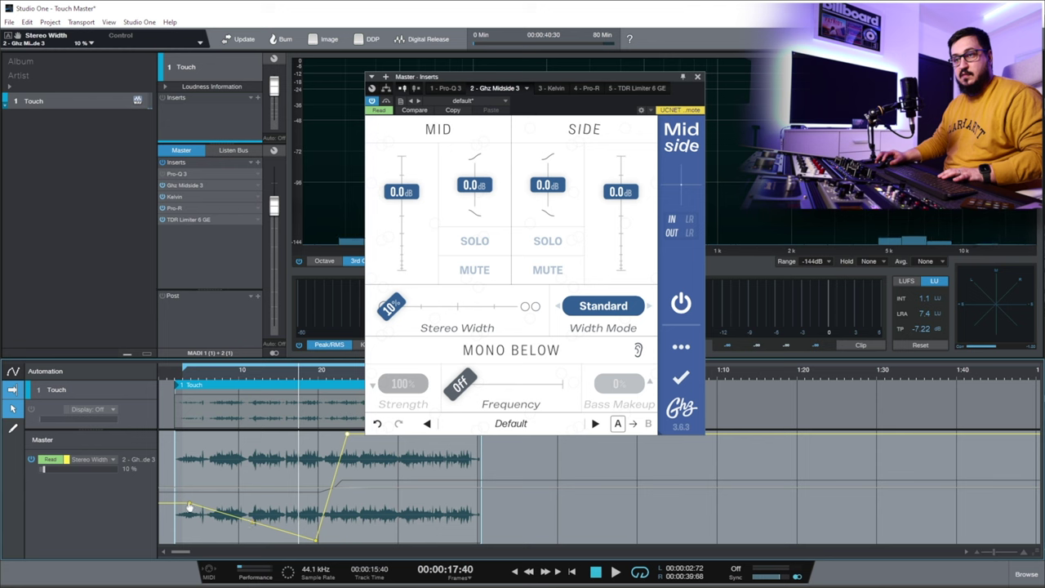
pyautogui.moveTo(188, 506); pyautogui.dragTo(191, 540)
pyautogui.press('space')
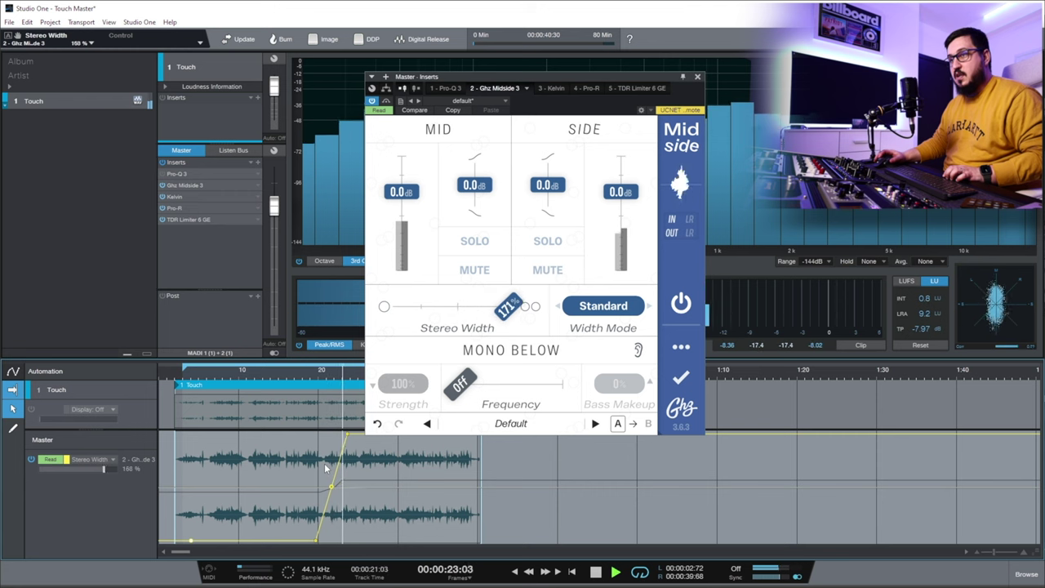
pyautogui.press('space')
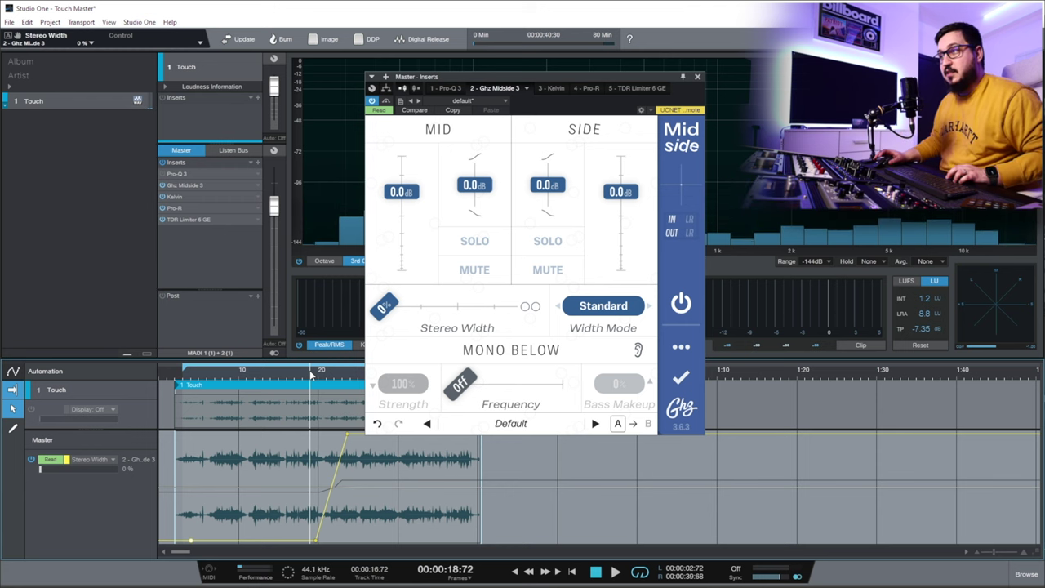
pyautogui.press('space')
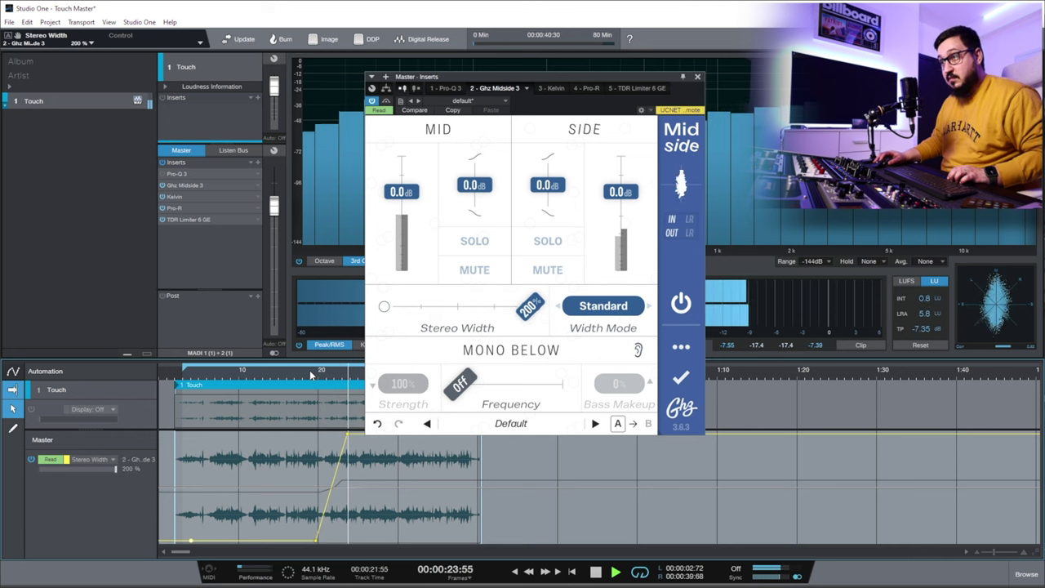
pyautogui.press('space')
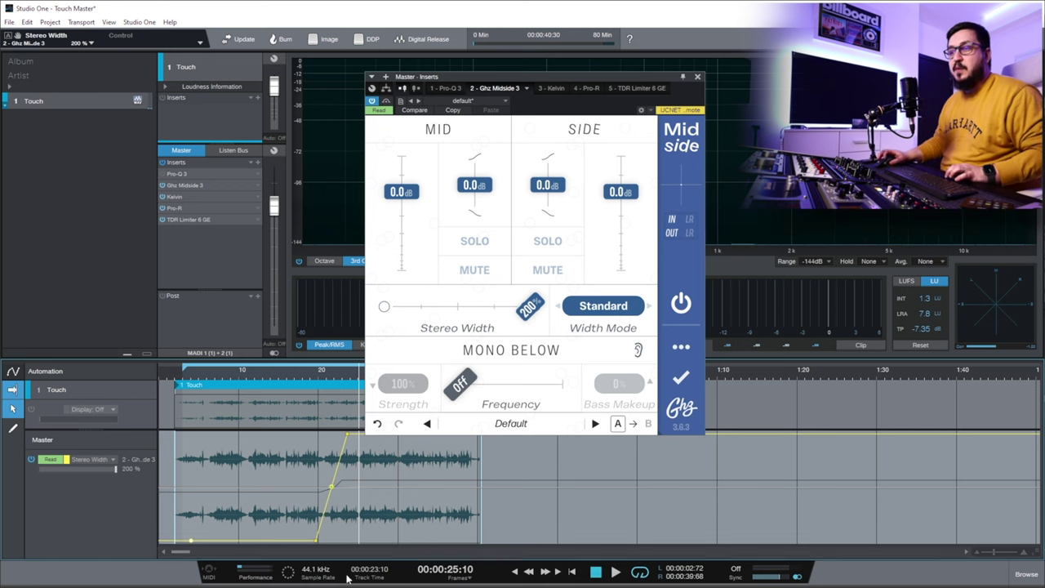
# Step: Raise the Stereo Width automation to a flat, moderately narrow level before the transition and add a short dip just ahead of it
pyautogui.moveTo(317, 547); pyautogui.dragTo(313, 499)
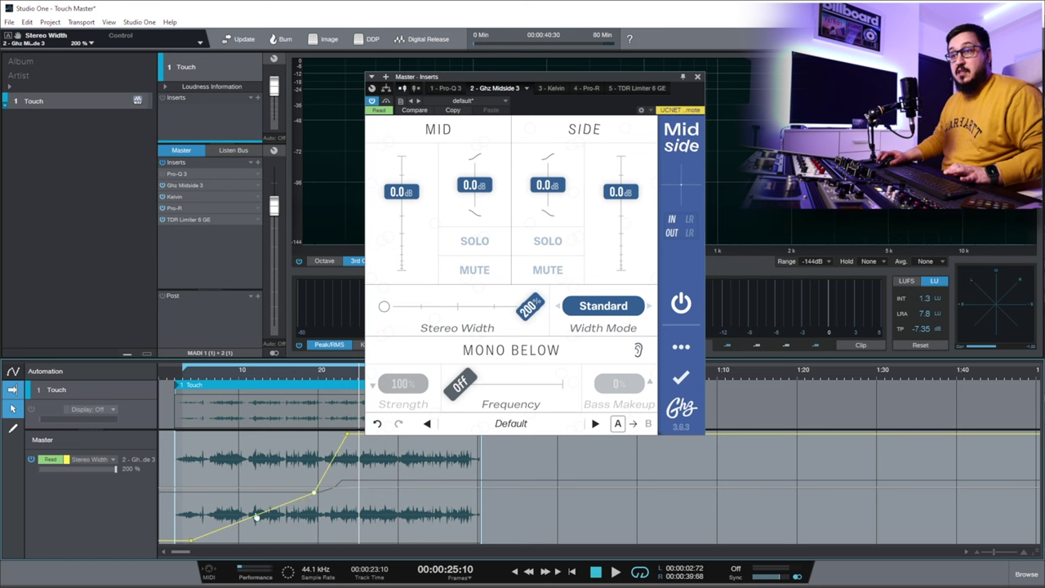
pyautogui.moveTo(192, 546); pyautogui.dragTo(183, 494)
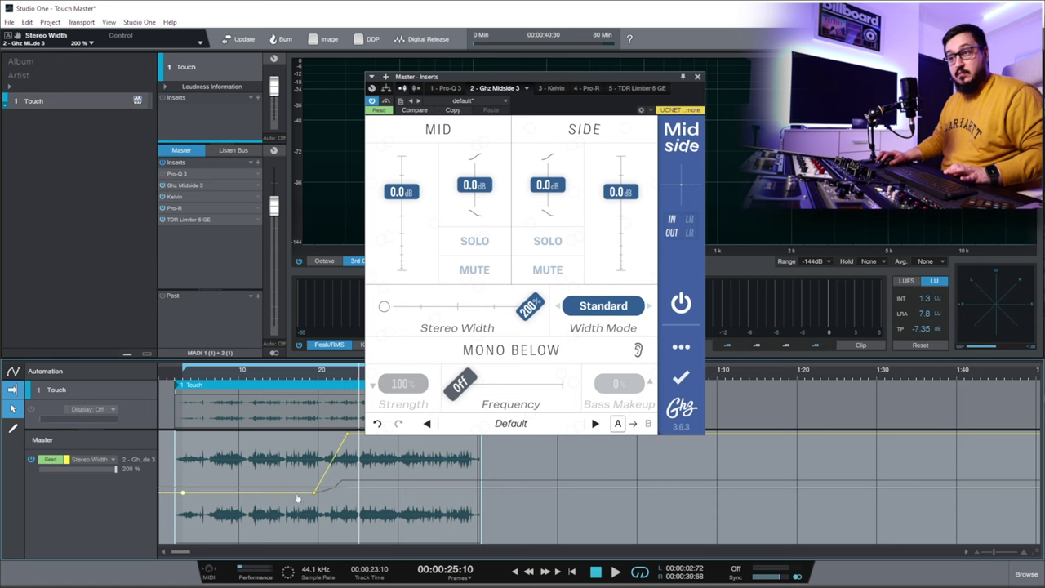
pyautogui.moveTo(315, 496); pyautogui.dragTo(328, 507)
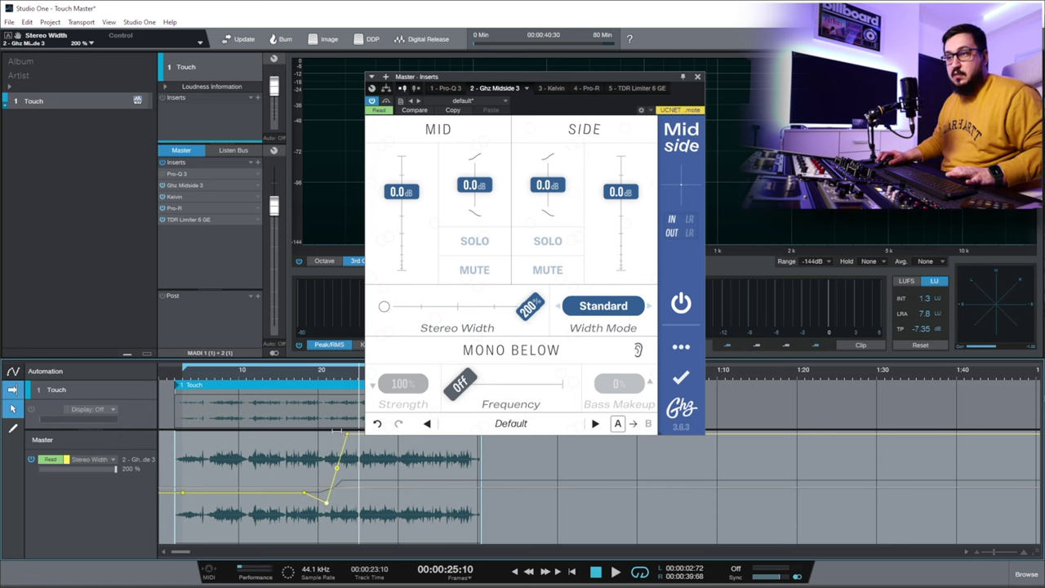
# Step: Set the Stereo Width automation to 100% right after the dip and audition the transition
pyautogui.moveTo(346, 440); pyautogui.dragTo(334, 492)
pyautogui.moveTo(347, 436); pyautogui.dragTo(342, 487)
pyautogui.click(308, 375)
pyautogui.moveTo(324, 377); pyautogui.dragTo(338, 495)
pyautogui.press('space')
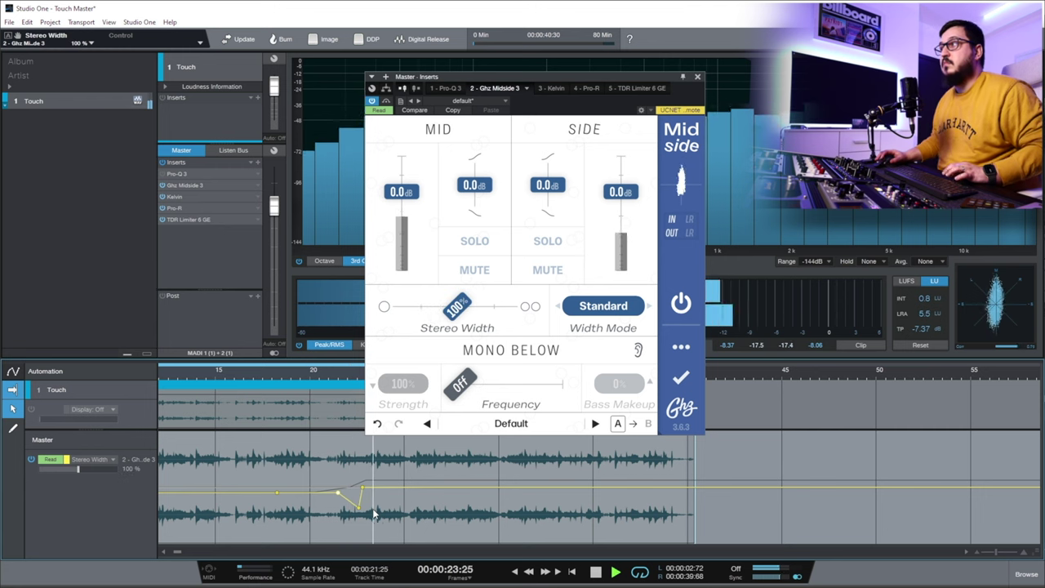
pyautogui.press('space')
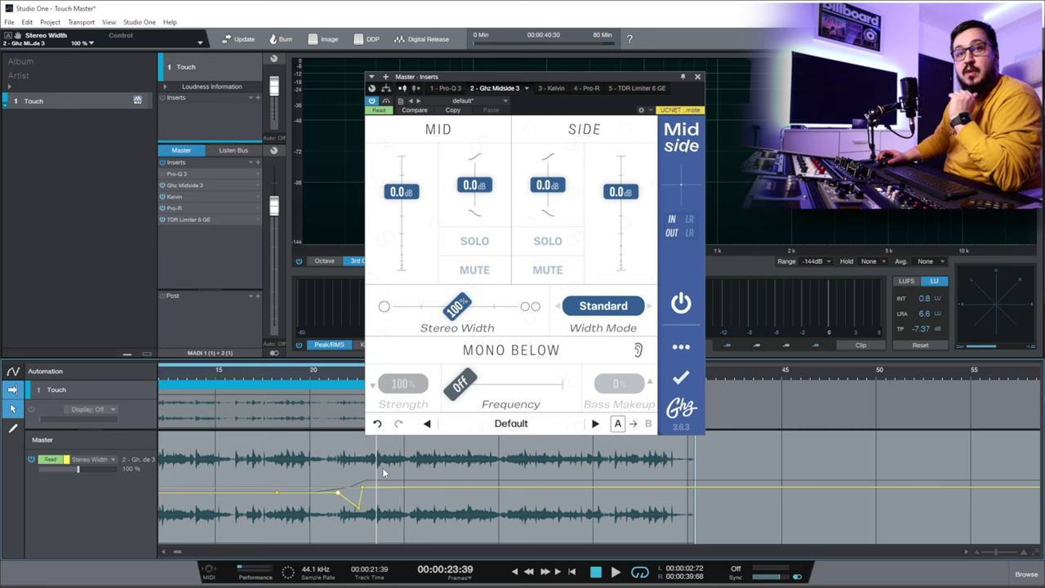
# Step: Open the Kelvin insert in MS mode and automate its stage M Gain to rise from 1.4 to 9.2 across the transition
pyautogui.click(163, 185)
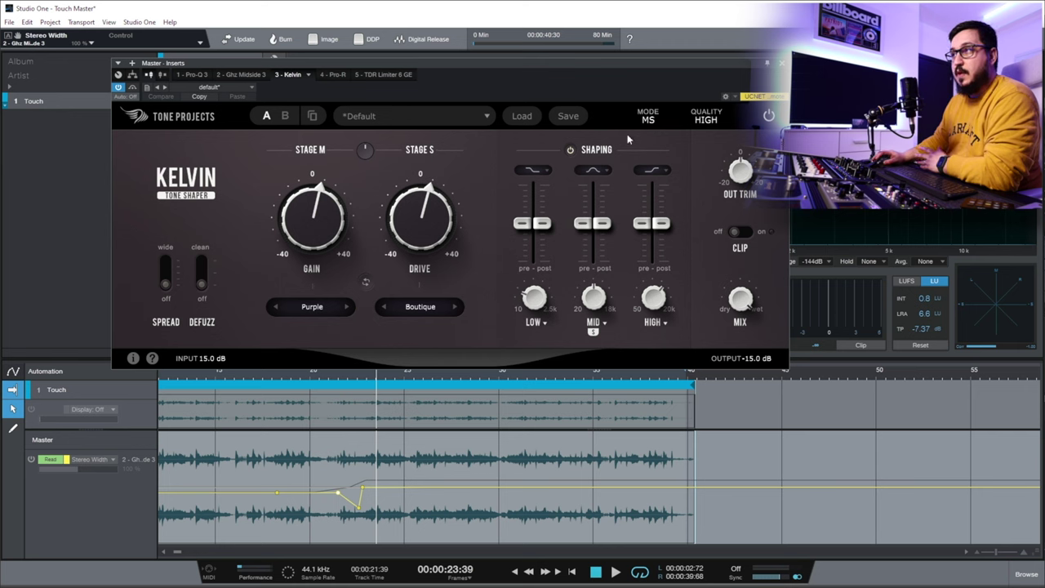
pyautogui.click(648, 120)
pyautogui.click(322, 230)
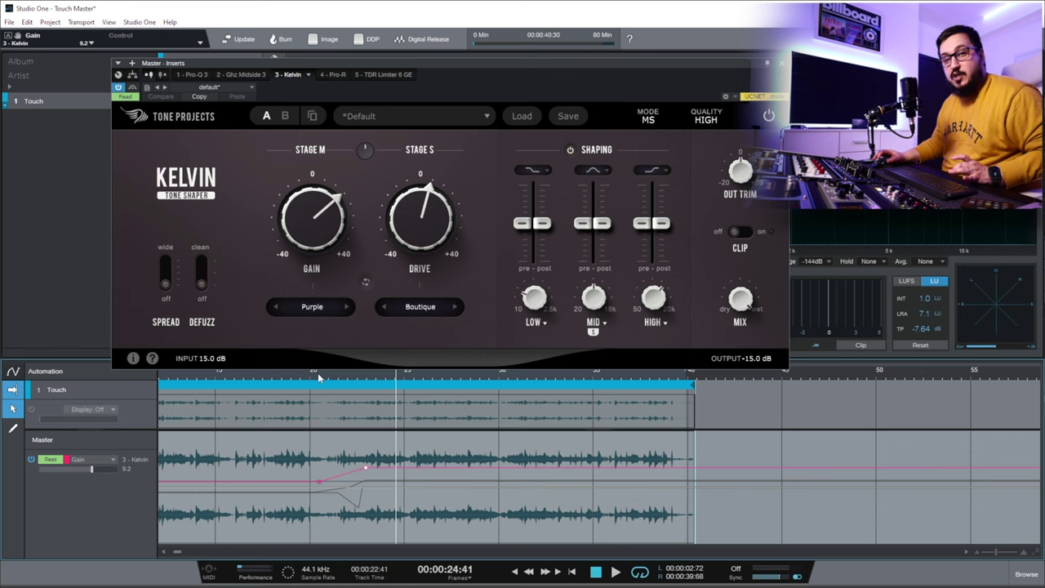
# Step: Audition Kelvin's Gain ramp from about 20 seconds and raise its end point to 12.3
pyautogui.click(319, 378)
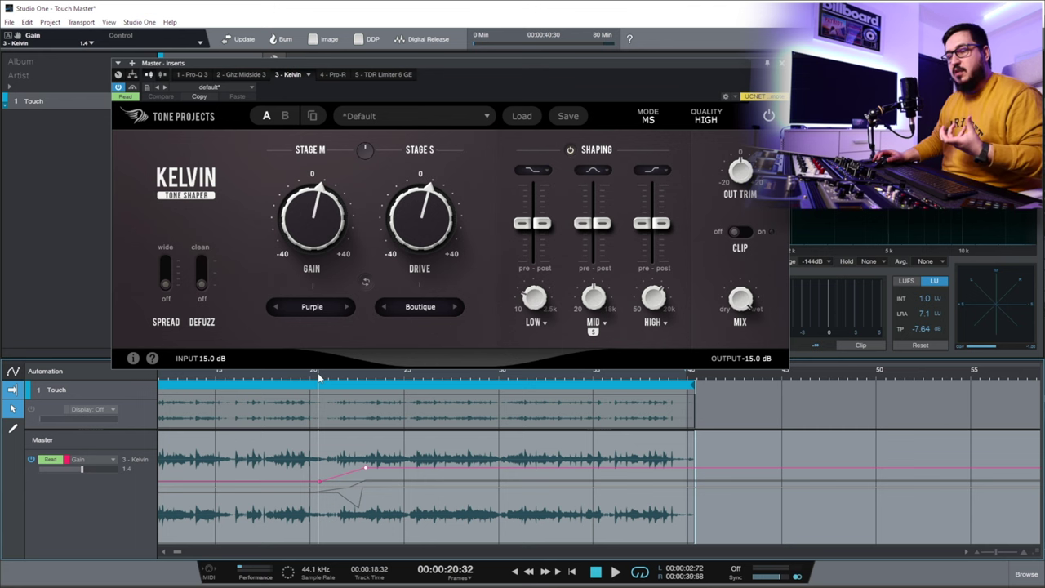
pyautogui.press('space')
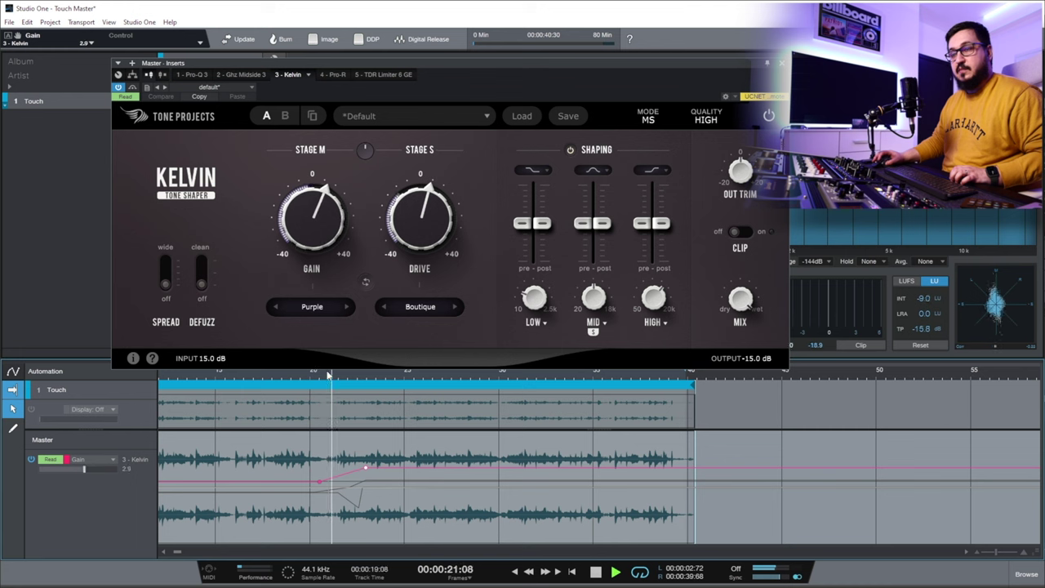
pyautogui.moveTo(368, 471); pyautogui.dragTo(373, 463)
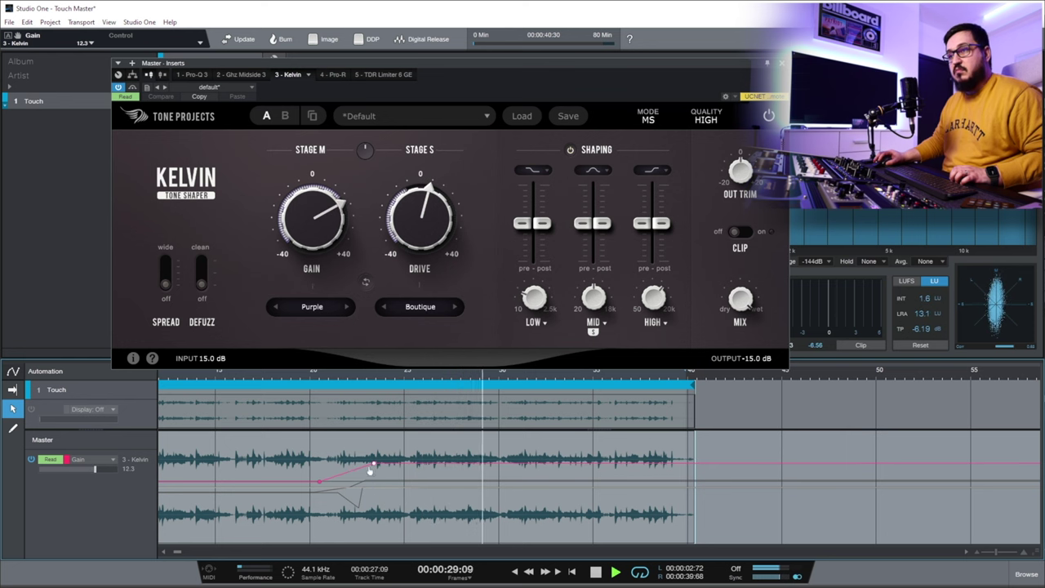
# Step: Try the Vintage model on Kelvin's stage M, switch it to Hot Iron, and replay the transition
pyautogui.click(331, 307)
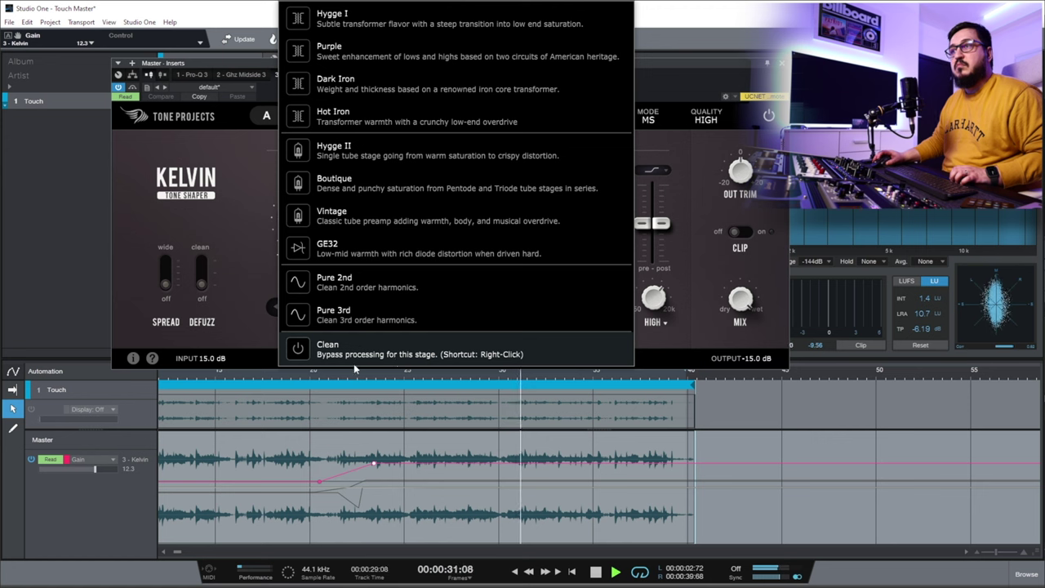
pyautogui.click(357, 228)
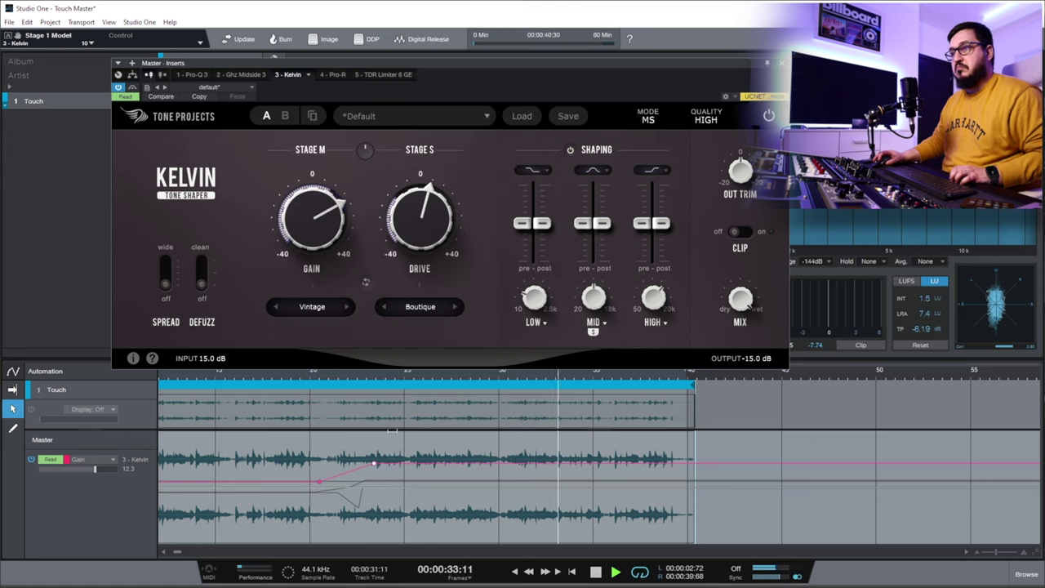
pyautogui.click(330, 302)
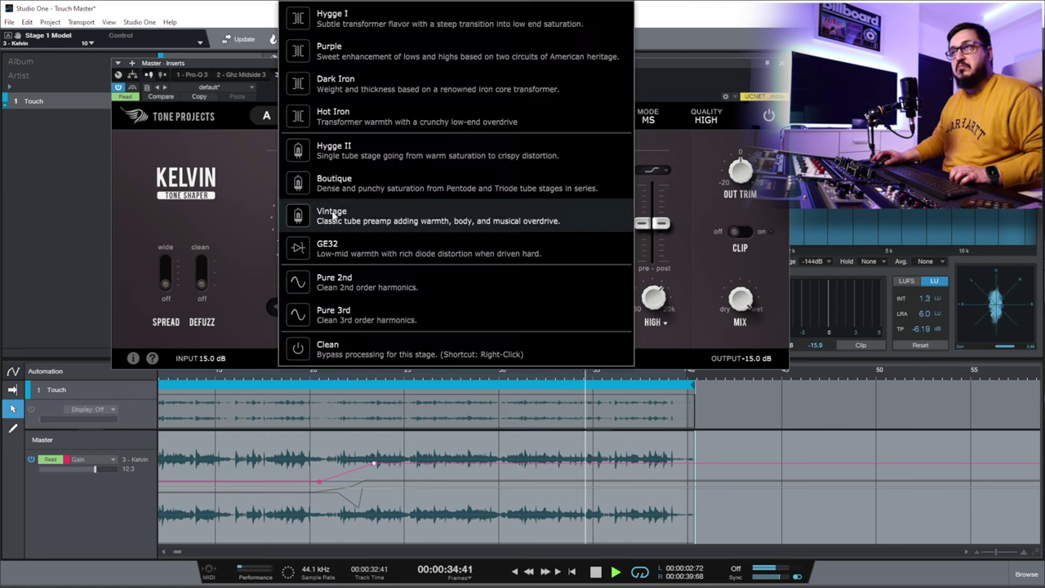
pyautogui.click(335, 116)
pyautogui.click(353, 380)
# Step: In Kelvin's shaping section, pull the Low band's pre gain fully down, raise the Mid band's pre gain slightly, and replay the transition
pyautogui.moveTo(524, 223); pyautogui.dragTo(518, 322)
pyautogui.moveTo(583, 223); pyautogui.dragTo(605, 225)
pyautogui.click(326, 376)
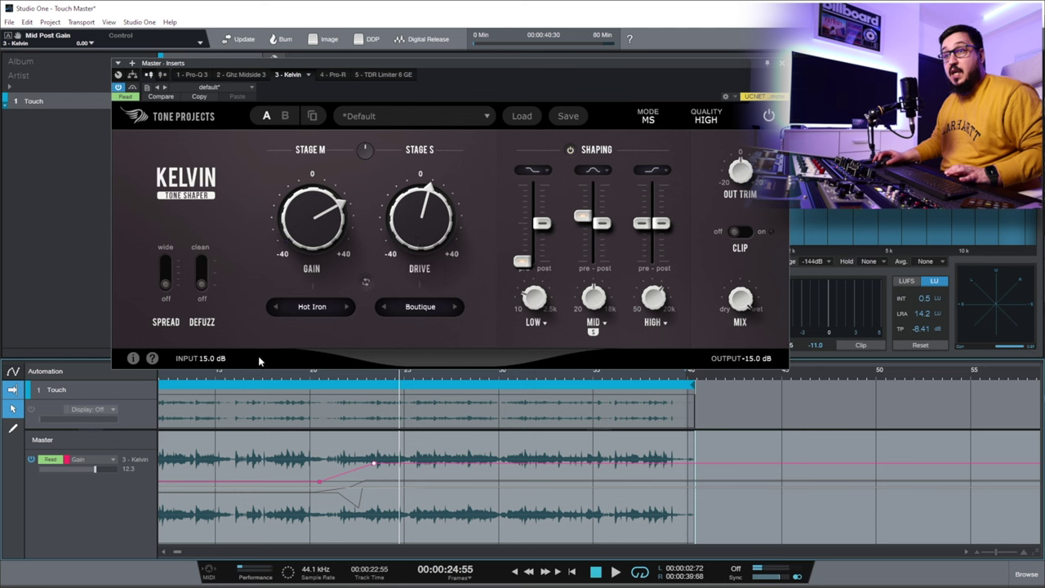
# Step: Show Kelvin's Drive automation, drop Drive to -40.0 after the transition and raise Gain to 15.8 while auditioning Hygge I on stage M
pyautogui.click(88, 458)
pyautogui.click(145, 540)
pyautogui.press('space')
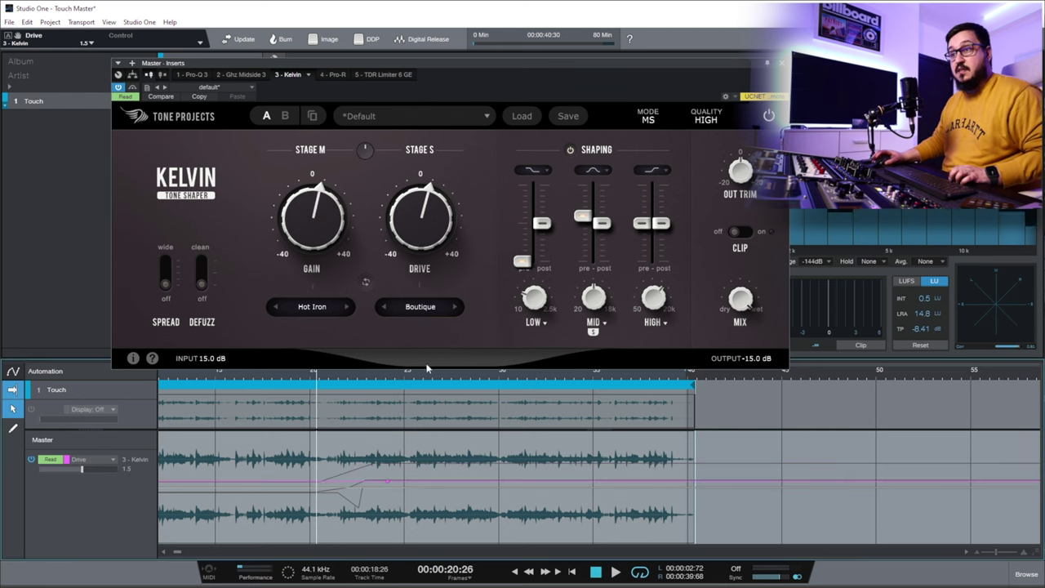
pyautogui.moveTo(417, 249)
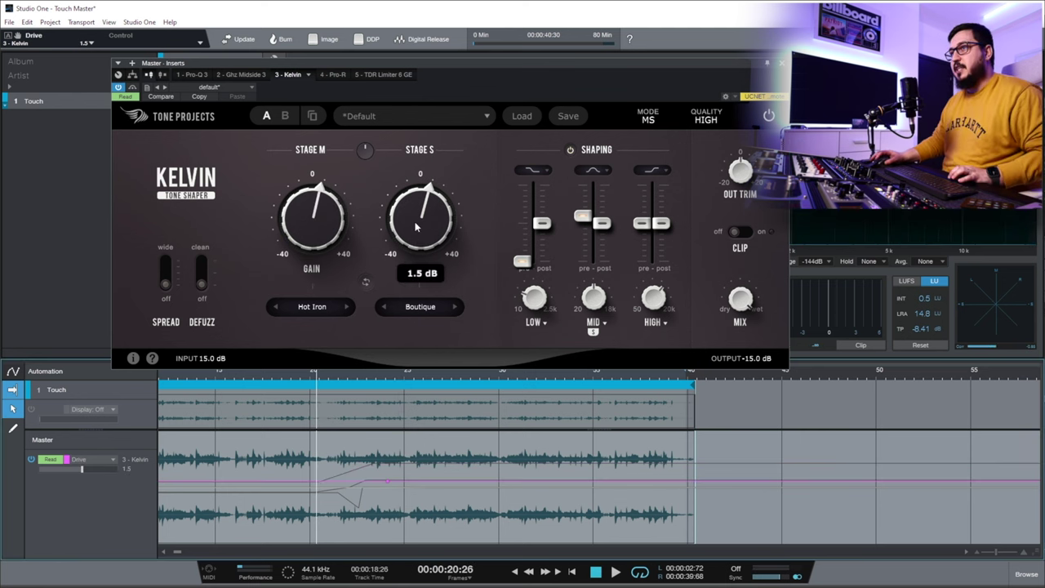
pyautogui.press('space')
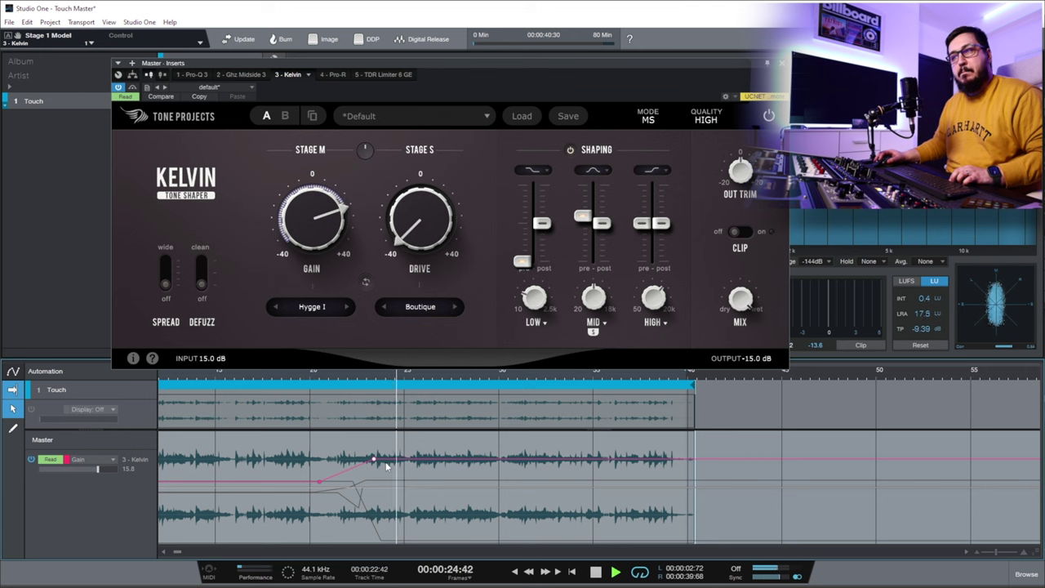
pyautogui.press('space')
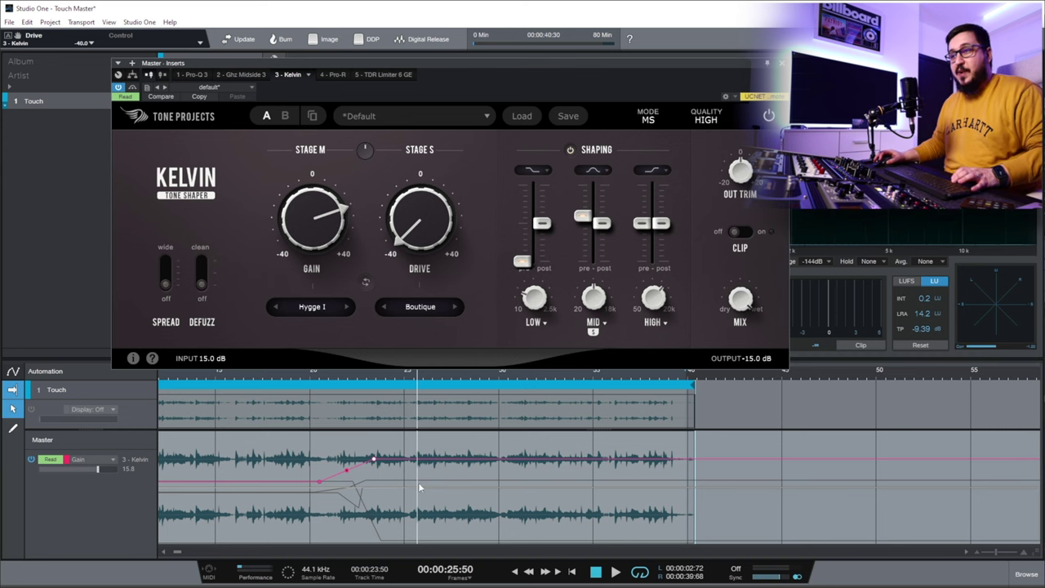
# Step: Rework Kelvin's Drive automation to stay low before the transition and climb to about 22.9 near 25.4 seconds, auditioning it during playback
pyautogui.click(323, 492)
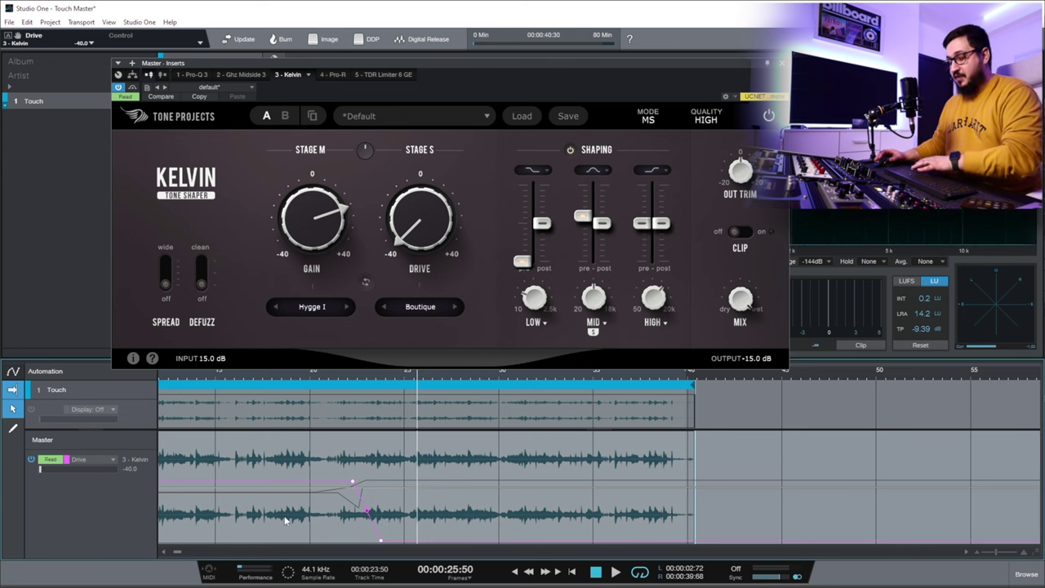
pyautogui.moveTo(373, 495); pyautogui.dragTo(409, 475)
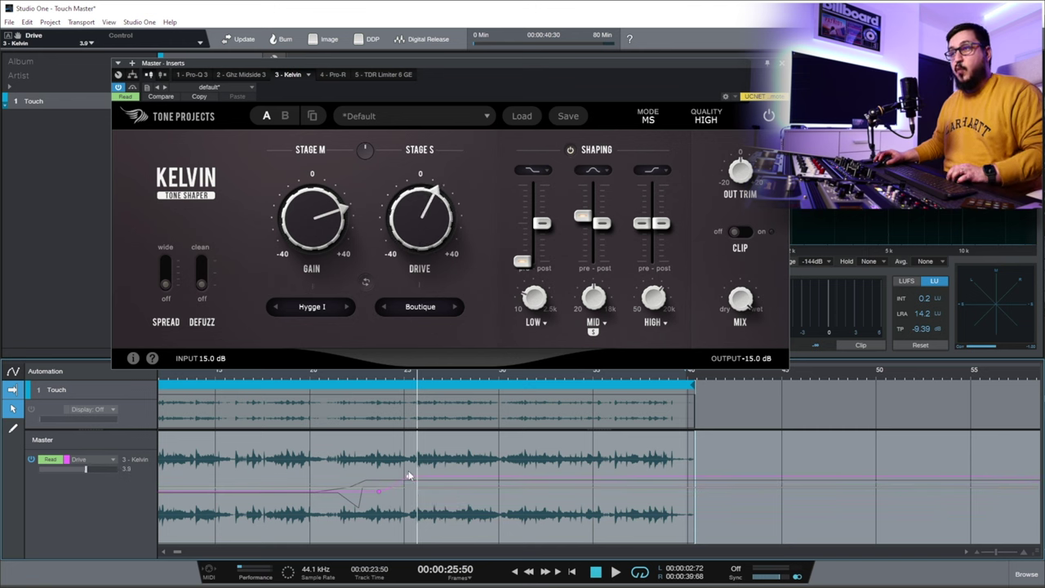
pyautogui.click(377, 375)
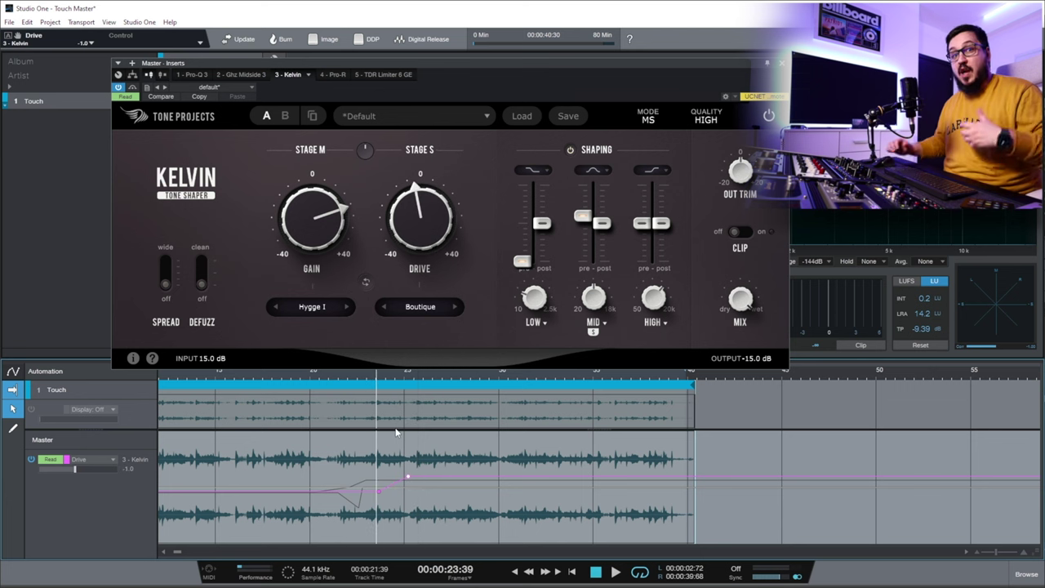
pyautogui.press('space')
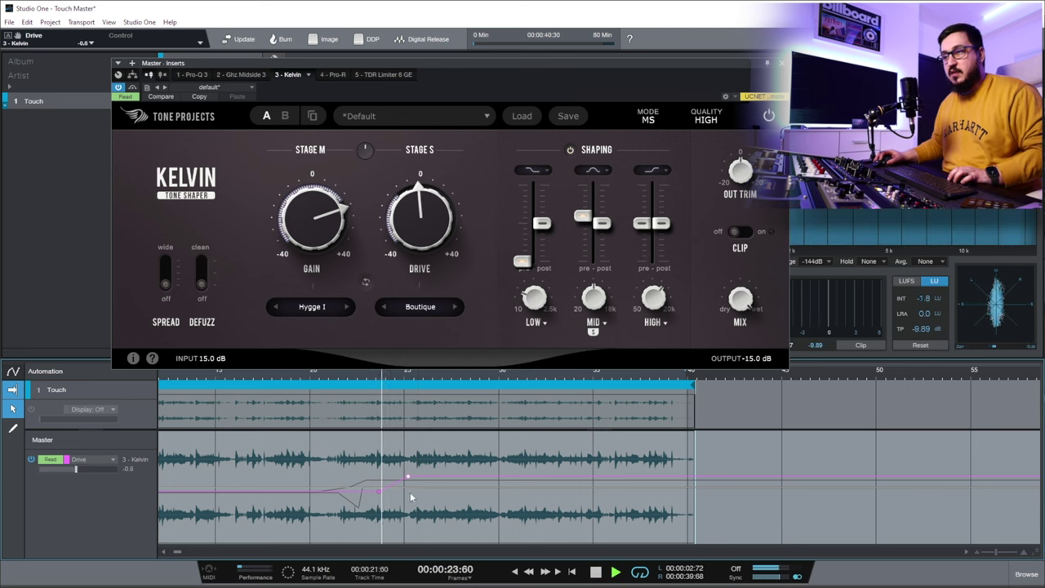
pyautogui.moveTo(402, 493); pyautogui.dragTo(410, 457)
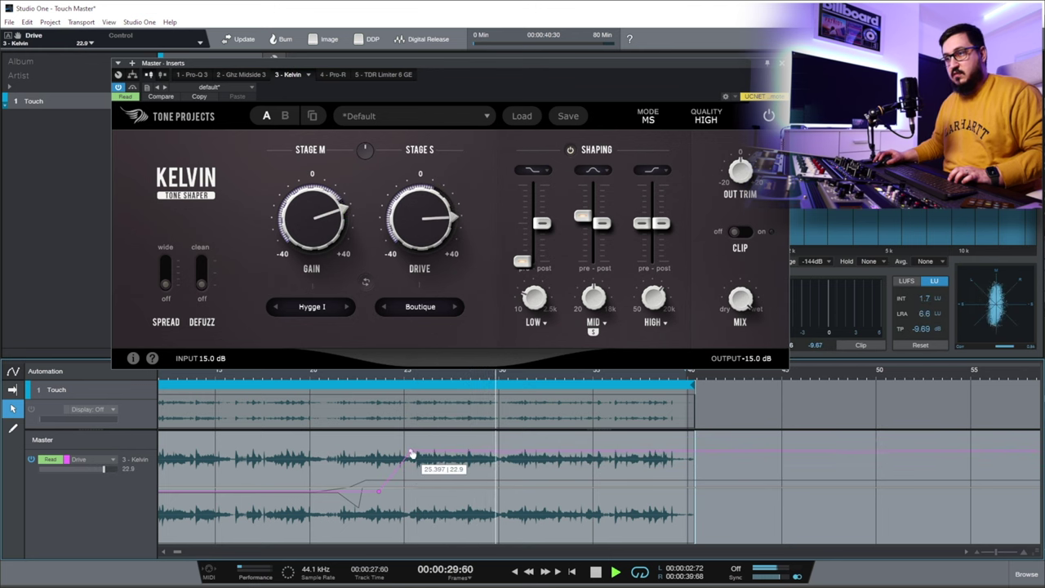
# Step: Start Kelvin's Drive automation rise near 22 seconds and lower its level after the transition to 11.9, auditioning it during playback
pyautogui.moveTo(378, 492); pyautogui.dragTo(350, 488)
pyautogui.click(343, 376)
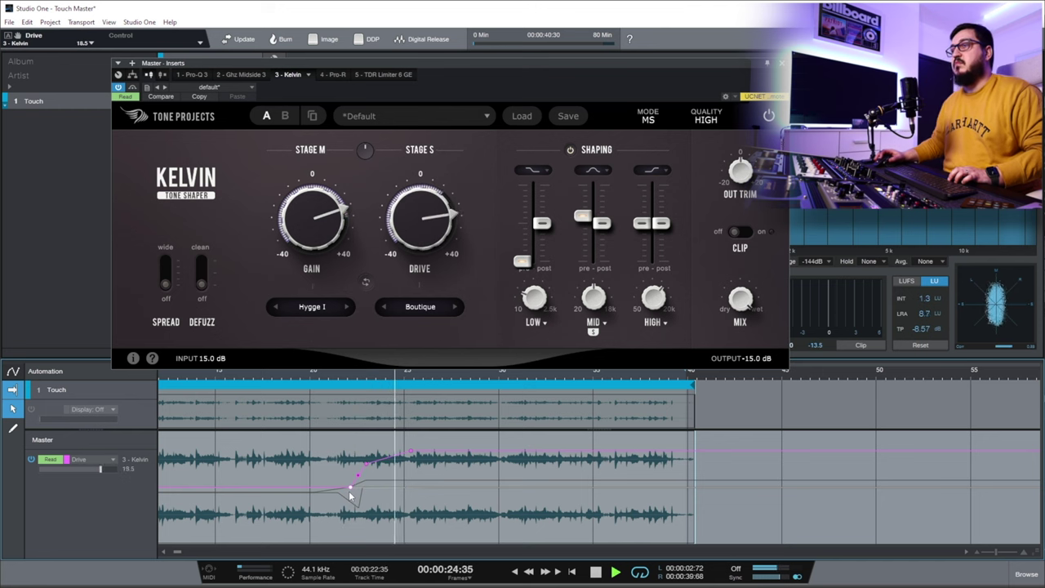
pyautogui.moveTo(413, 456); pyautogui.dragTo(409, 464)
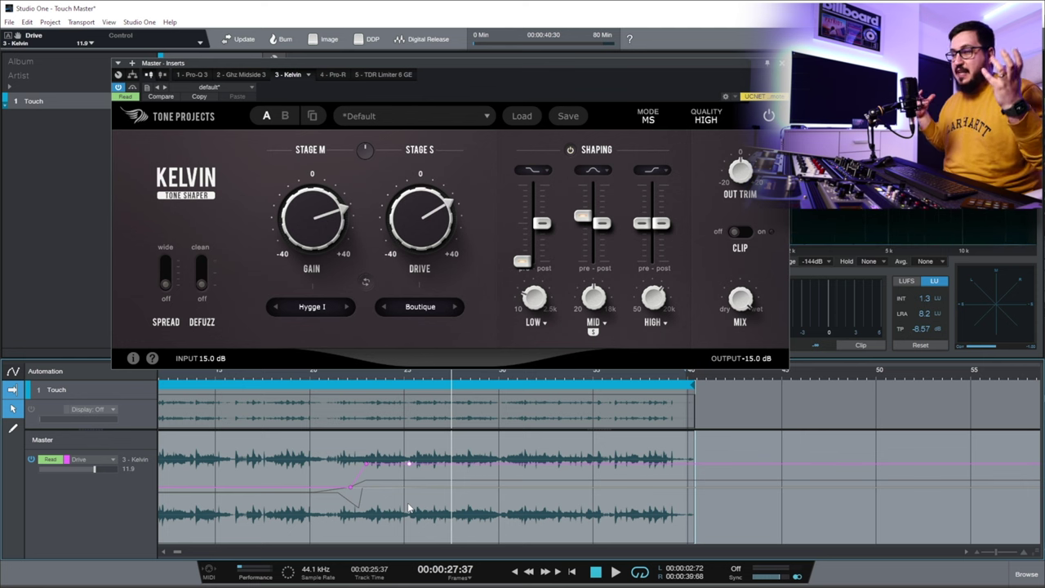
# Step: Bypass the Kelvin insert, open Pro-R on the master, and audition the reverb at 100% mix
pyautogui.click(163, 197)
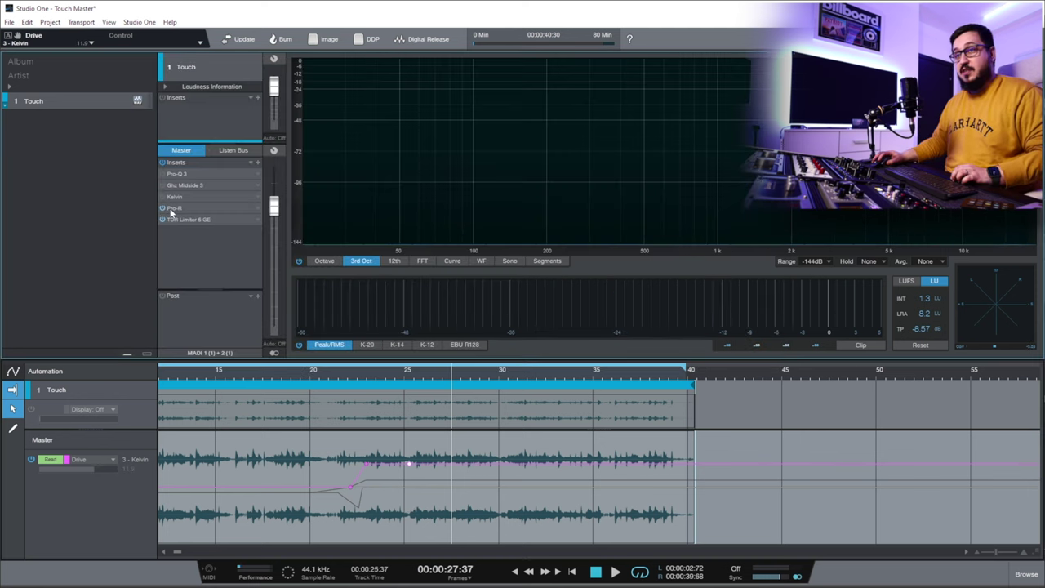
pyautogui.doubleClick(173, 209)
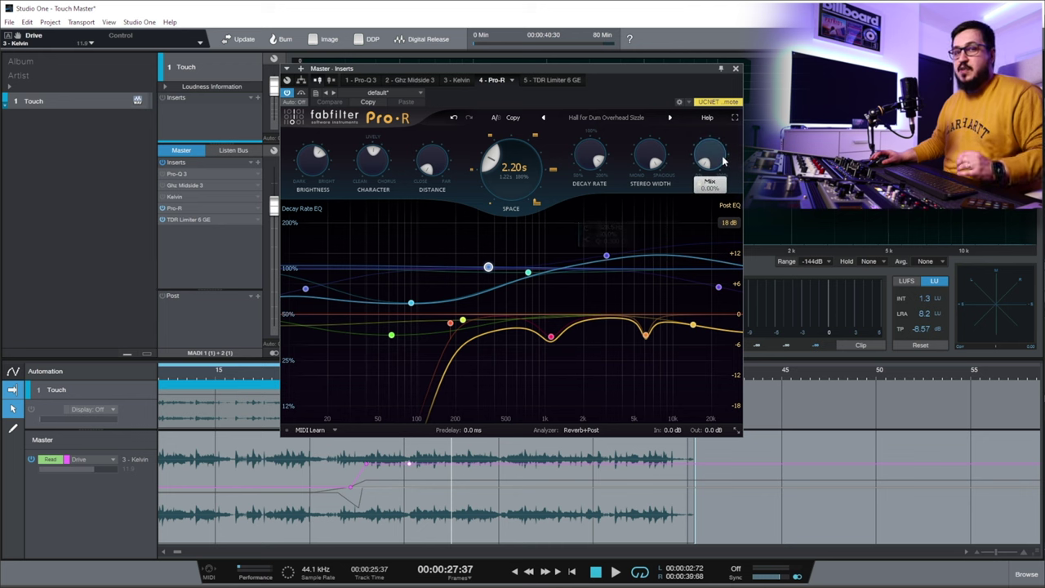
pyautogui.moveTo(723, 161)
pyautogui.press('space')
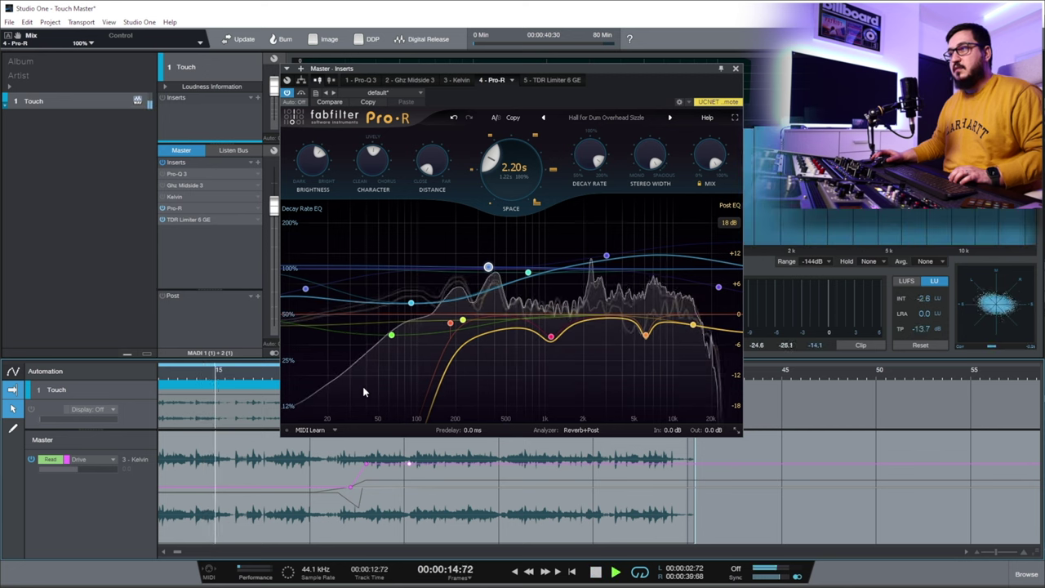
# Step: Shift Pro-R's high Decay Rate EQ band to about 5242.8 Hz and replay the section
pyautogui.moveTo(606, 255); pyautogui.dragTo(637, 253)
pyautogui.press('space')
pyautogui.moveTo(621, 332)
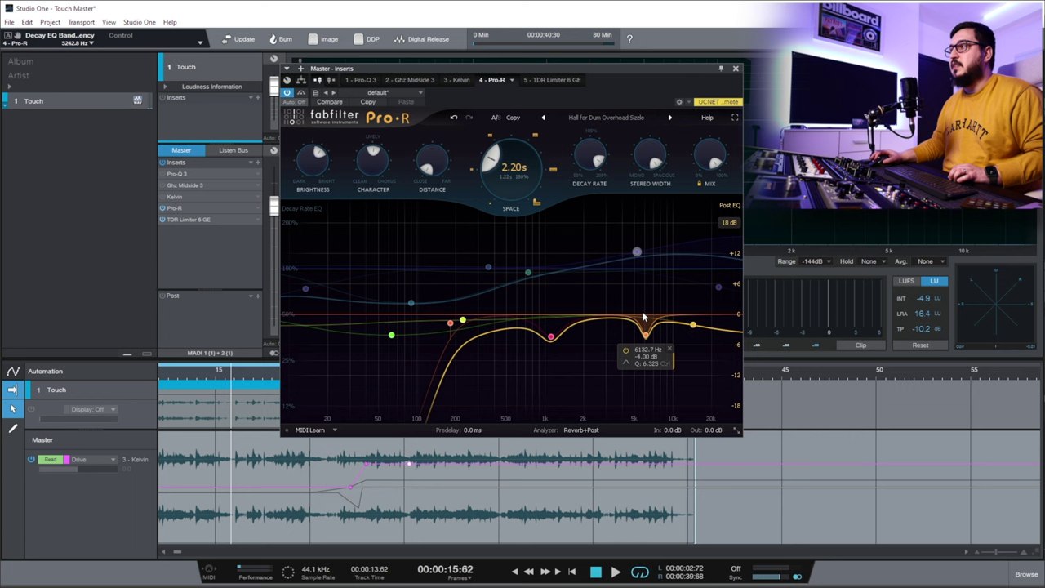
pyautogui.press('space')
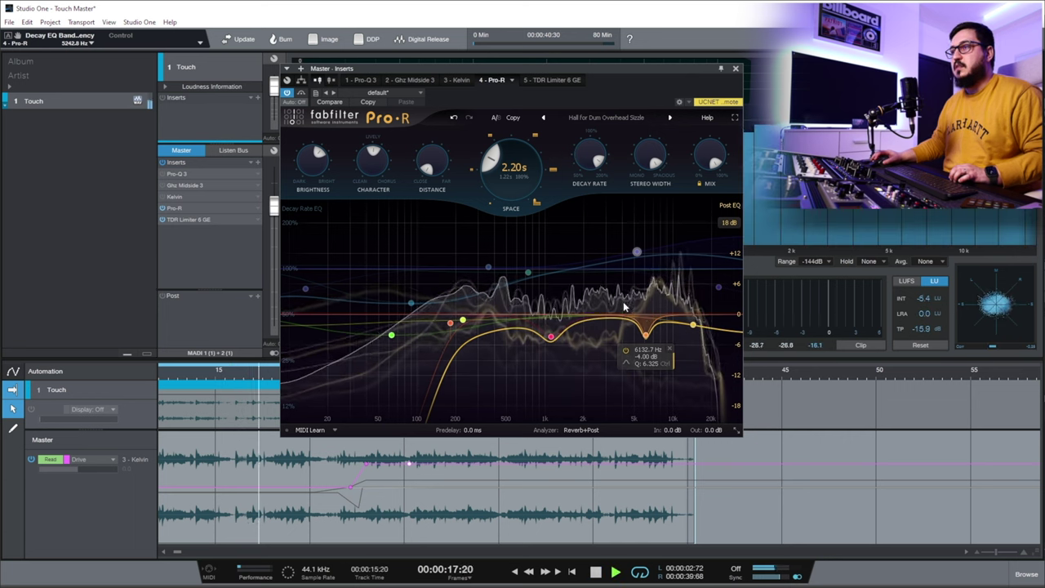
pyautogui.moveTo(460, 321)
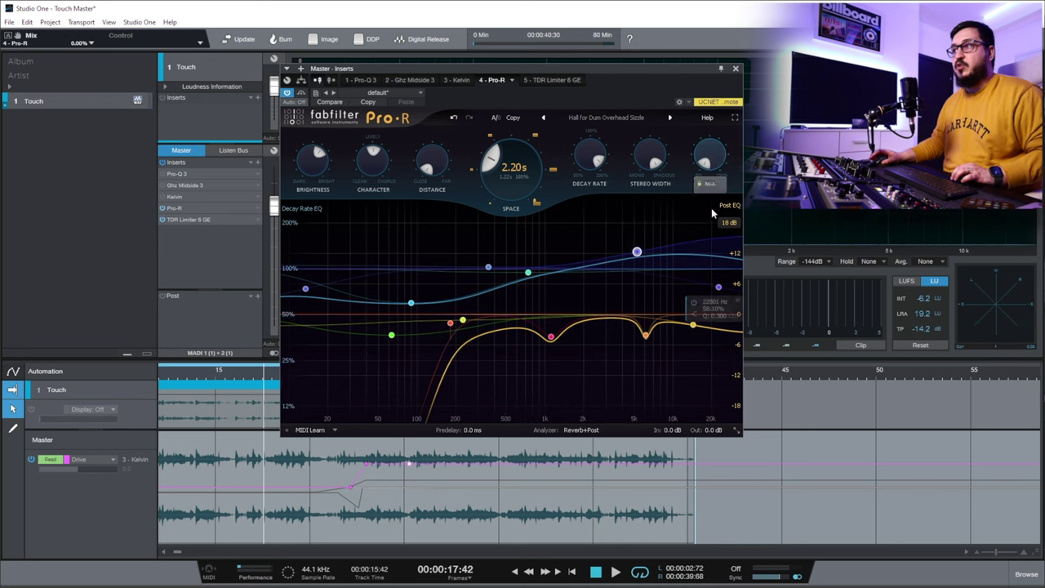
# Step: Enable Read automation for Pro-R and automate its Mix from 0% to about 46% near 23 seconds
pyautogui.click(294, 102)
pyautogui.click(330, 166)
pyautogui.press('space')
pyautogui.click(704, 167)
pyautogui.press('space')
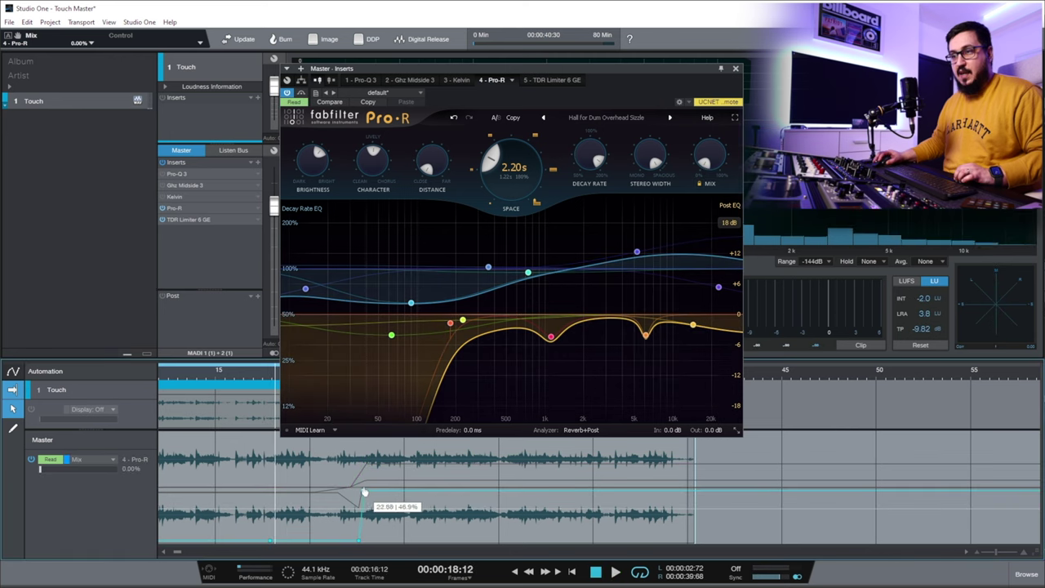
pyautogui.moveTo(364, 490); pyautogui.dragTo(375, 491)
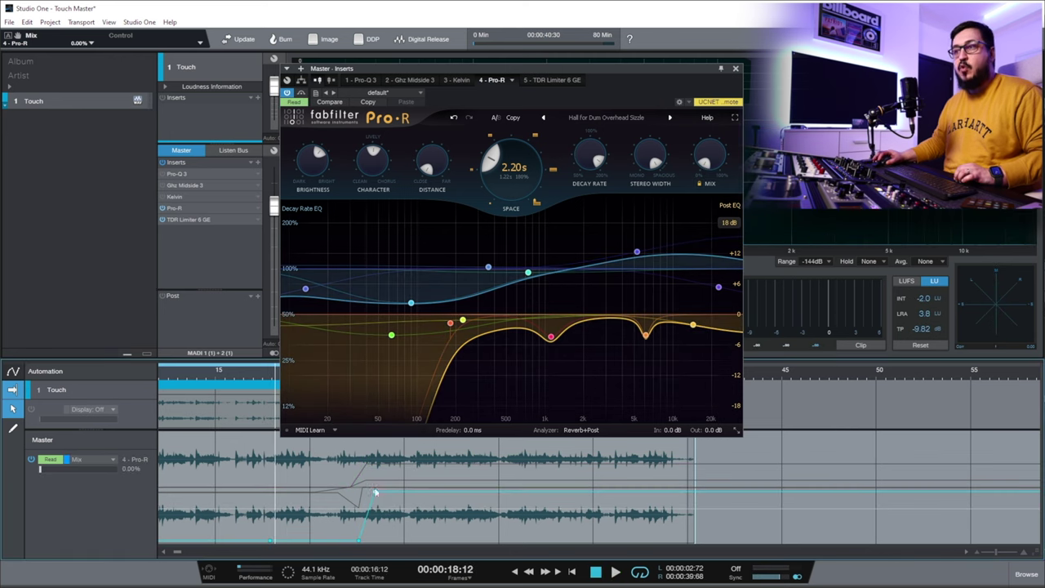
pyautogui.click(637, 252)
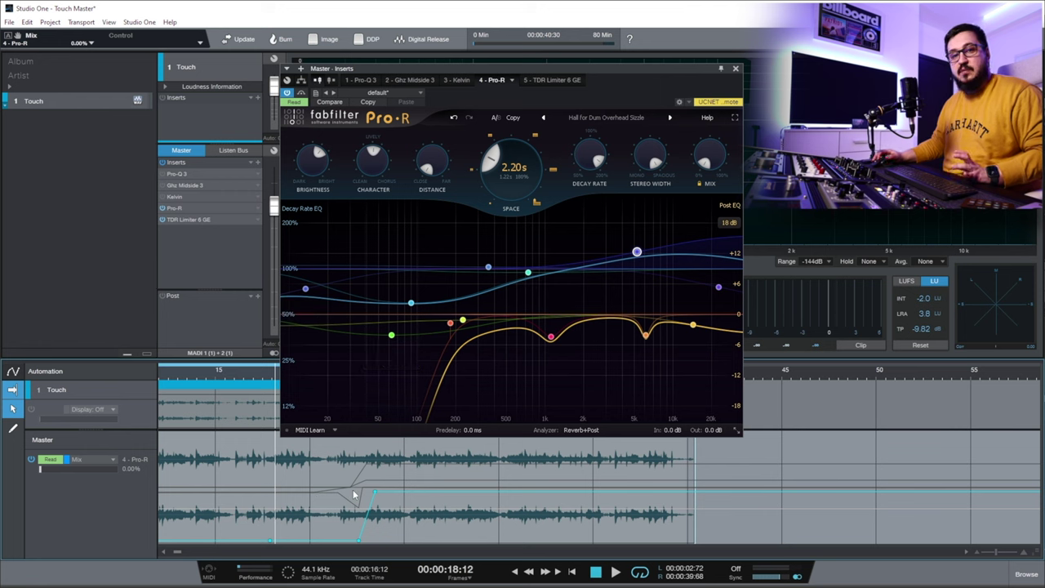
# Step: Audition the reverb and lower Pro-R's Mix automation after the transition to 12.2%, then to 4.08%
pyautogui.press('space')
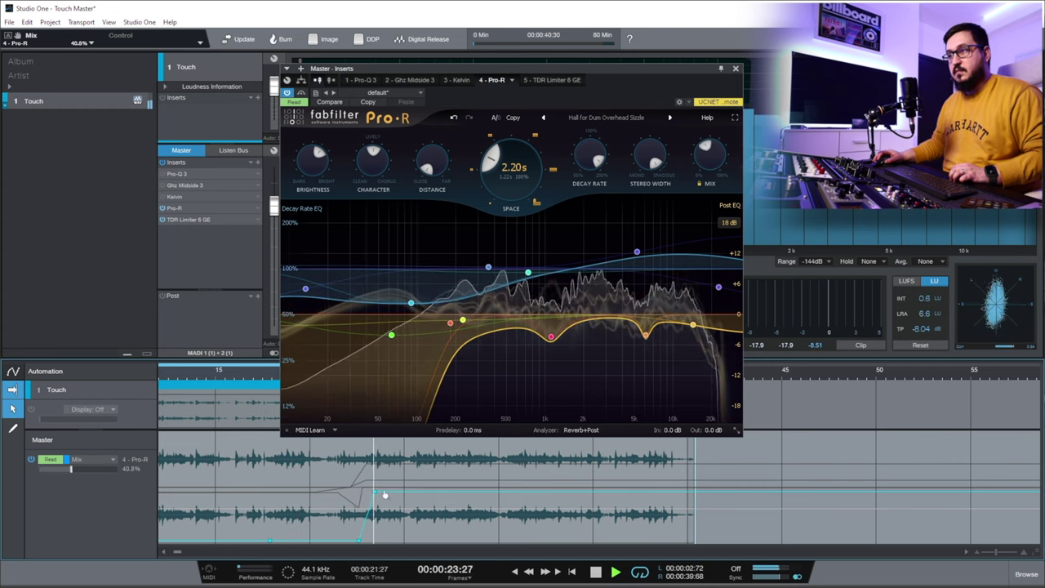
pyautogui.moveTo(375, 490); pyautogui.dragTo(376, 532)
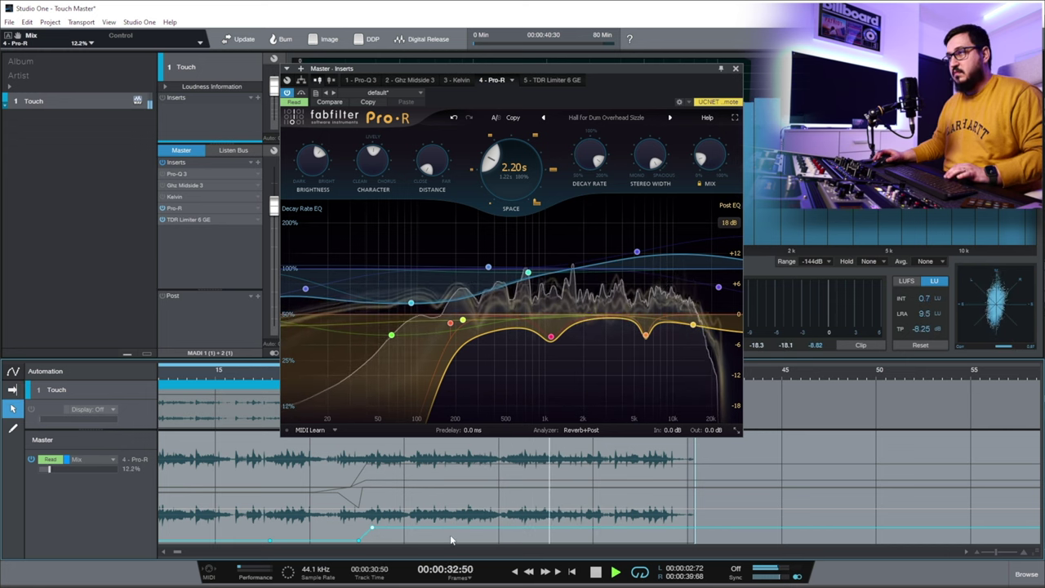
pyautogui.press('space')
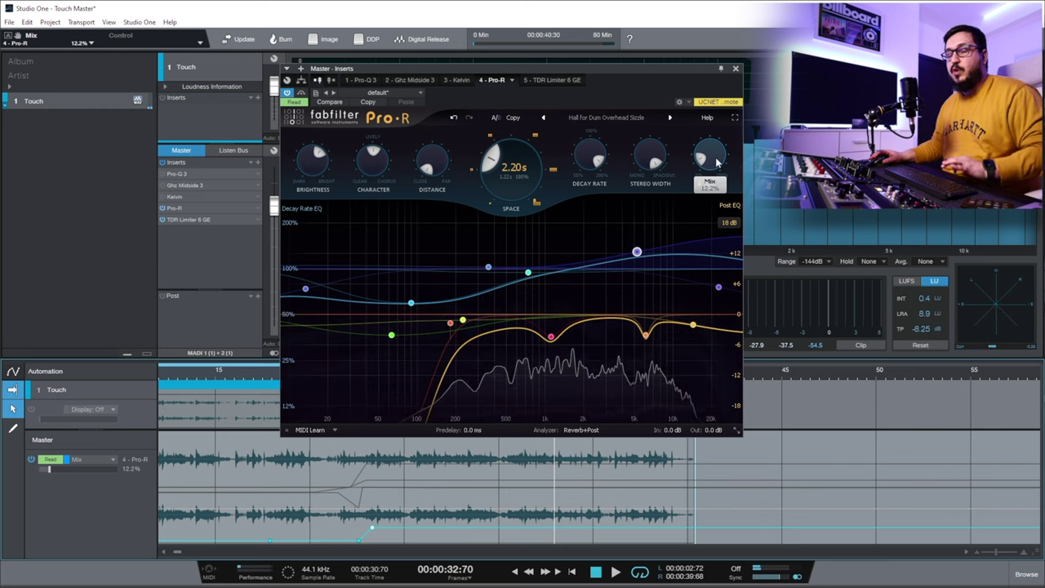
pyautogui.moveTo(717, 162)
pyautogui.moveTo(371, 528); pyautogui.dragTo(371, 540)
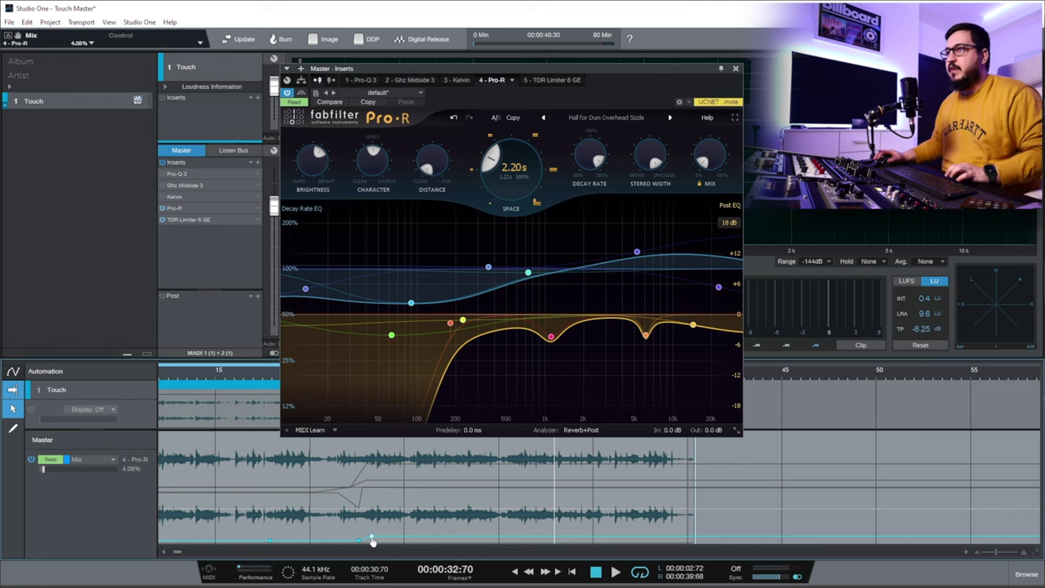
pyautogui.moveTo(625, 222)
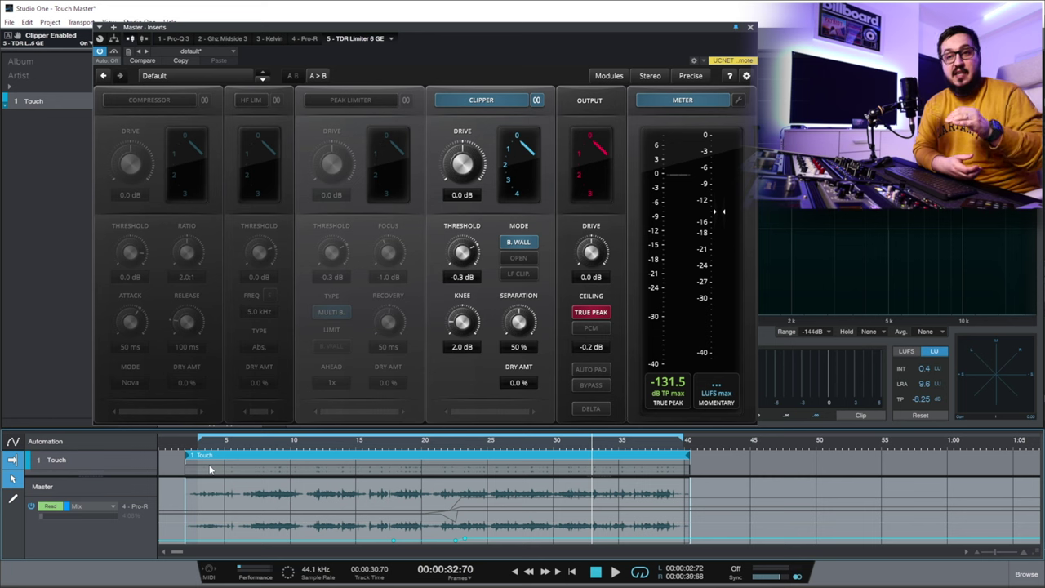
# Step: Return to the Touch clip view and slightly raise its gain envelope between about 21 and 38 seconds
pyautogui.click(447, 516)
pyautogui.press('a')
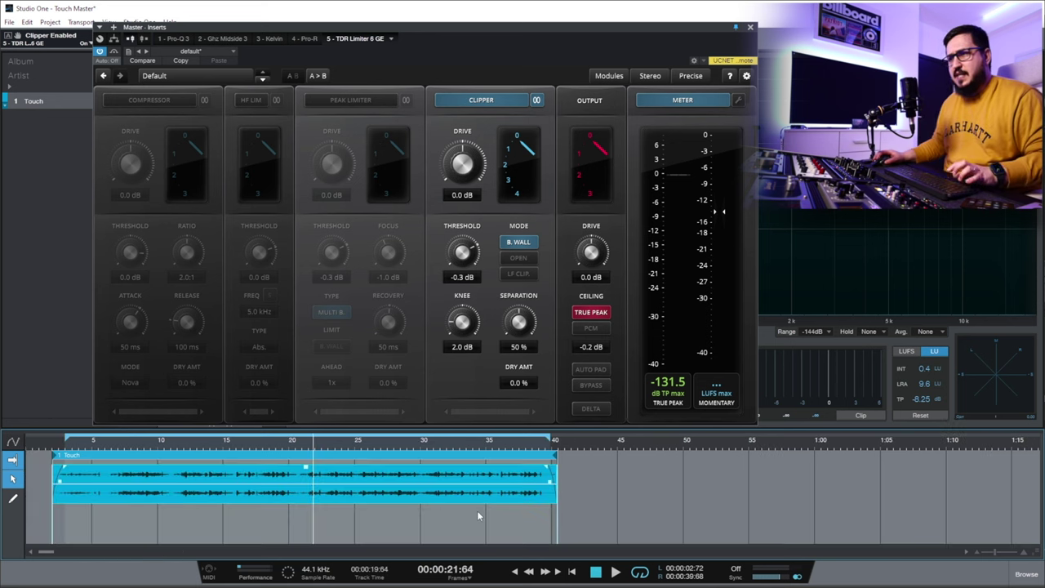
pyautogui.click(304, 485)
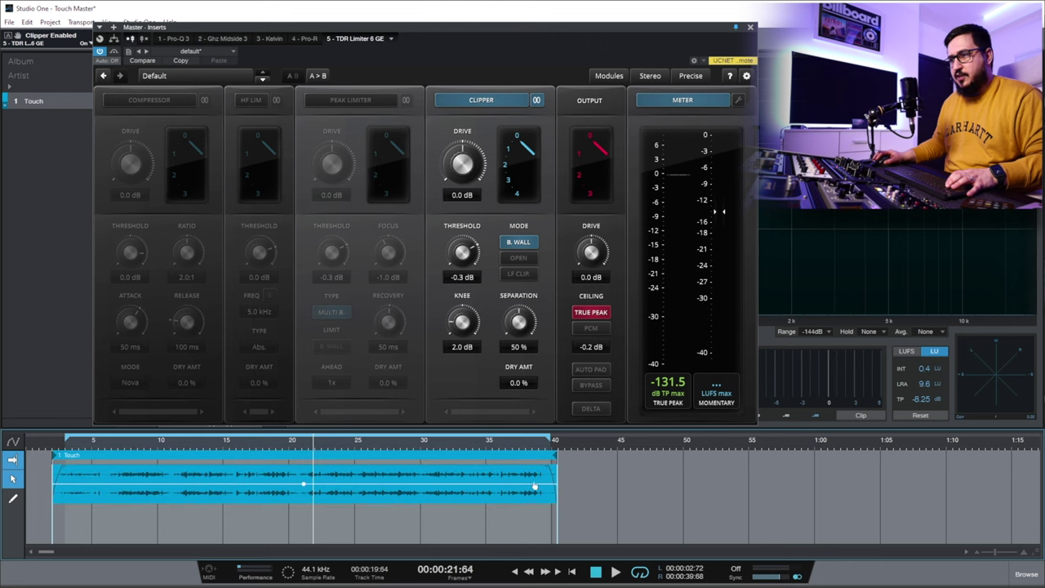
pyautogui.moveTo(426, 483); pyautogui.dragTo(428, 480)
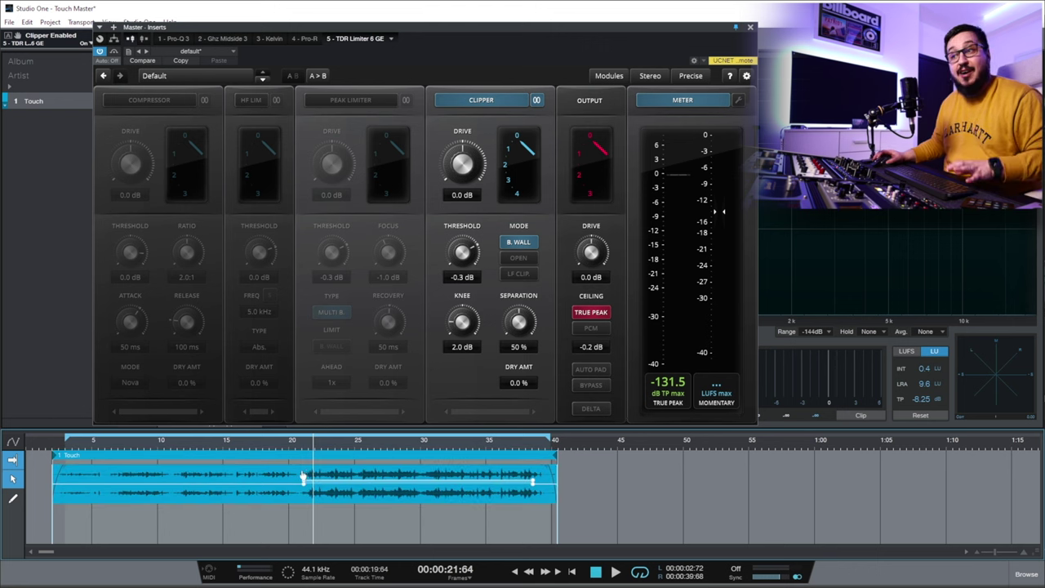
# Step: Lower the TDR Limiter clipper's Threshold to -10.0 dB, set its meter scale to 6 dB, and replay the transition
pyautogui.press('space')
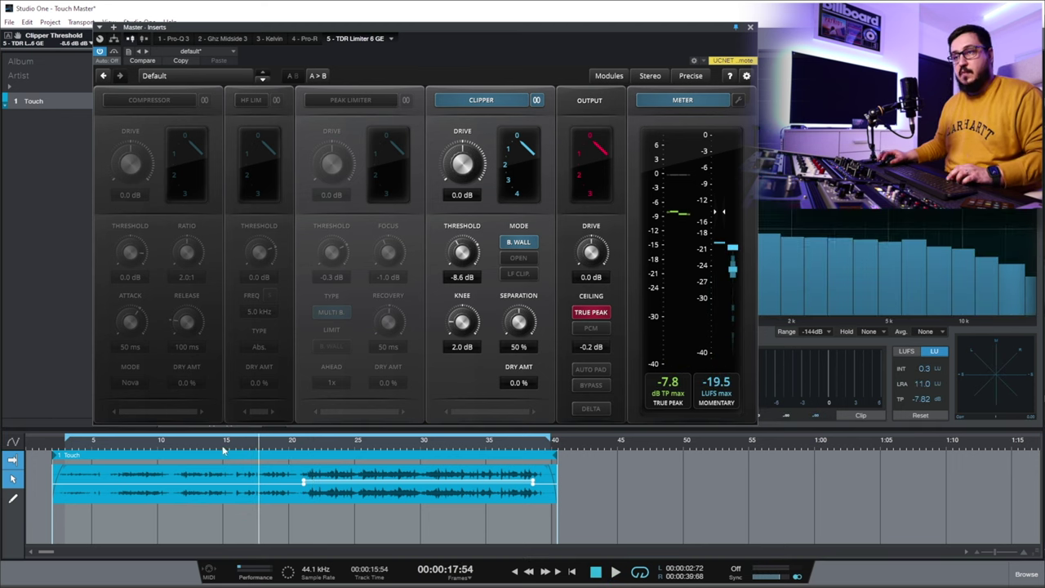
pyautogui.press('space')
pyautogui.press('space')
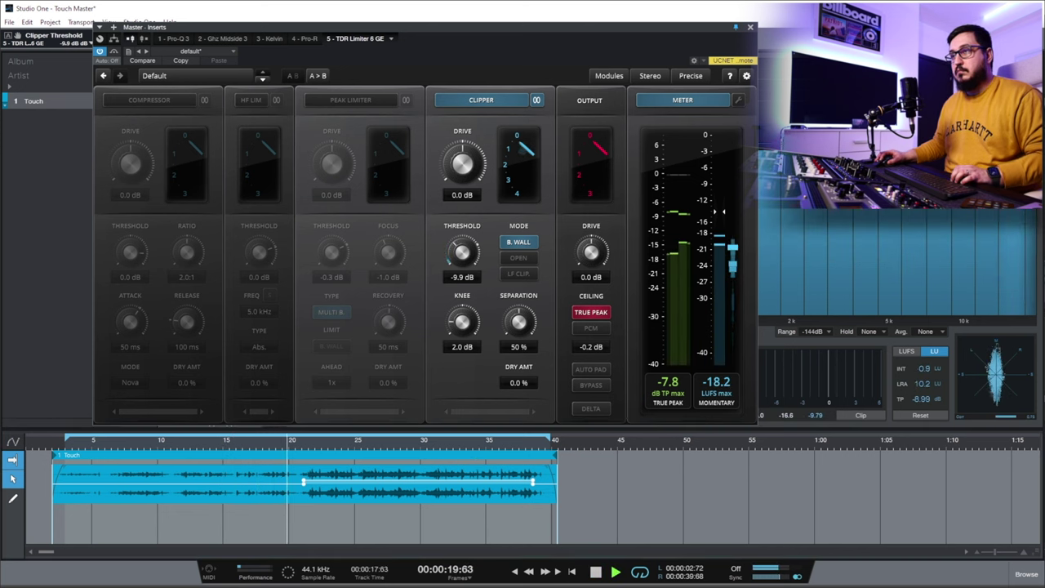
pyautogui.click(519, 181)
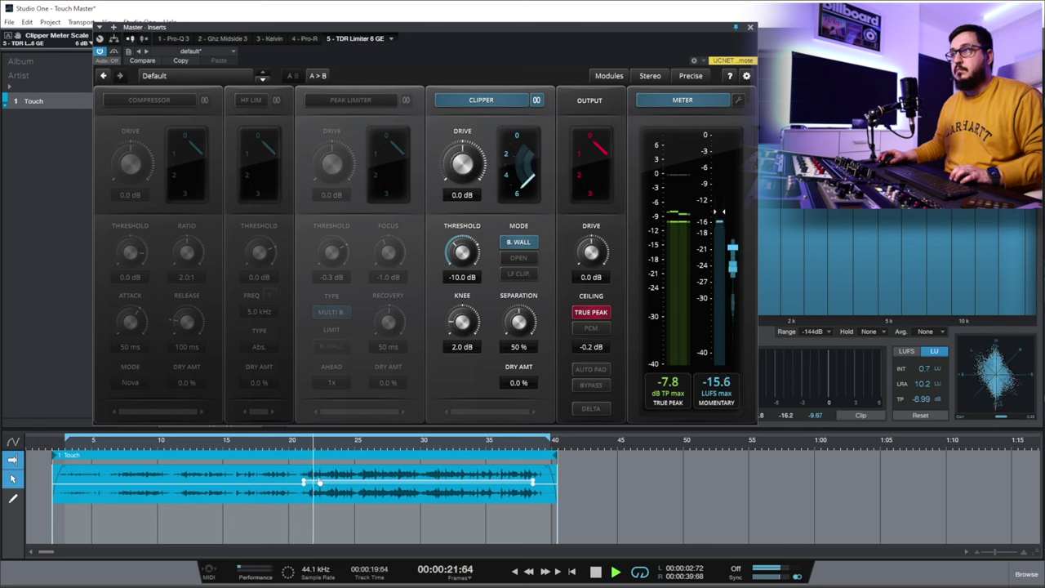
pyautogui.press('space')
pyautogui.click(306, 498)
pyautogui.click(231, 445)
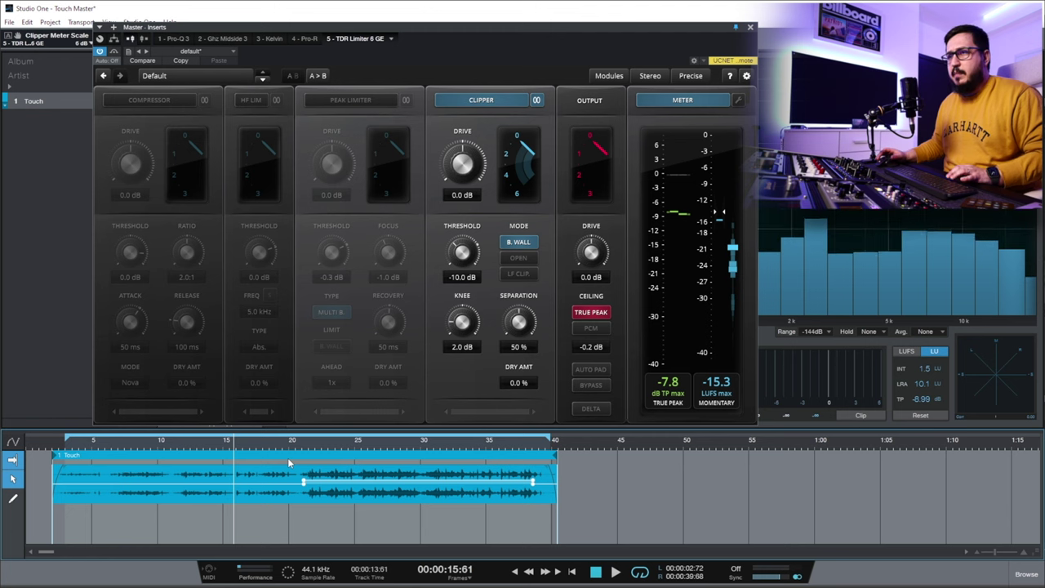
pyautogui.press('space')
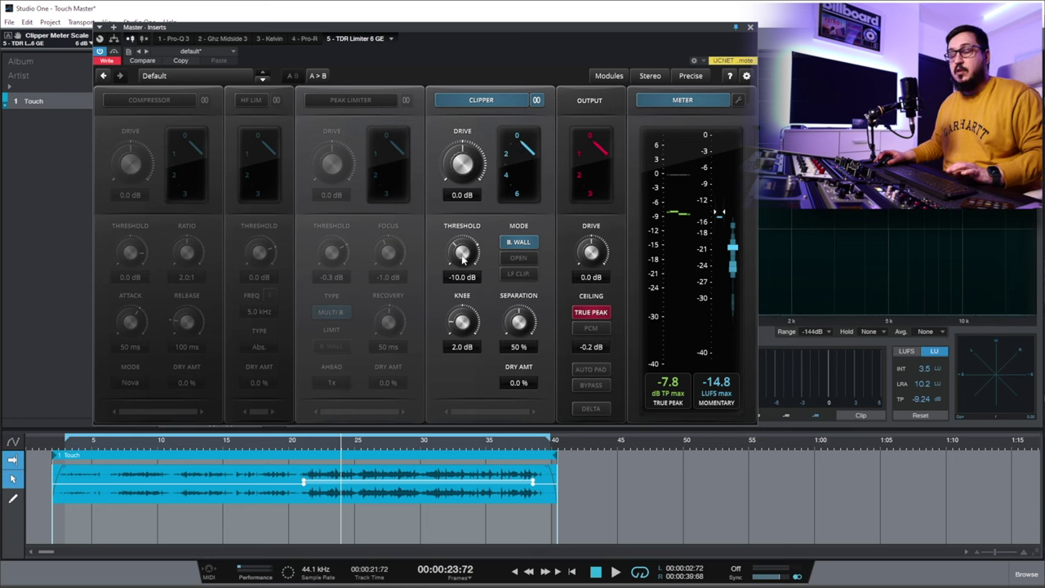
# Step: Write Clipper Threshold automation at -10.0 dB and add points near the transition, dipping to -11.2 dB and undoing the last edit
pyautogui.press('space')
pyautogui.click(462, 258)
pyautogui.press('space')
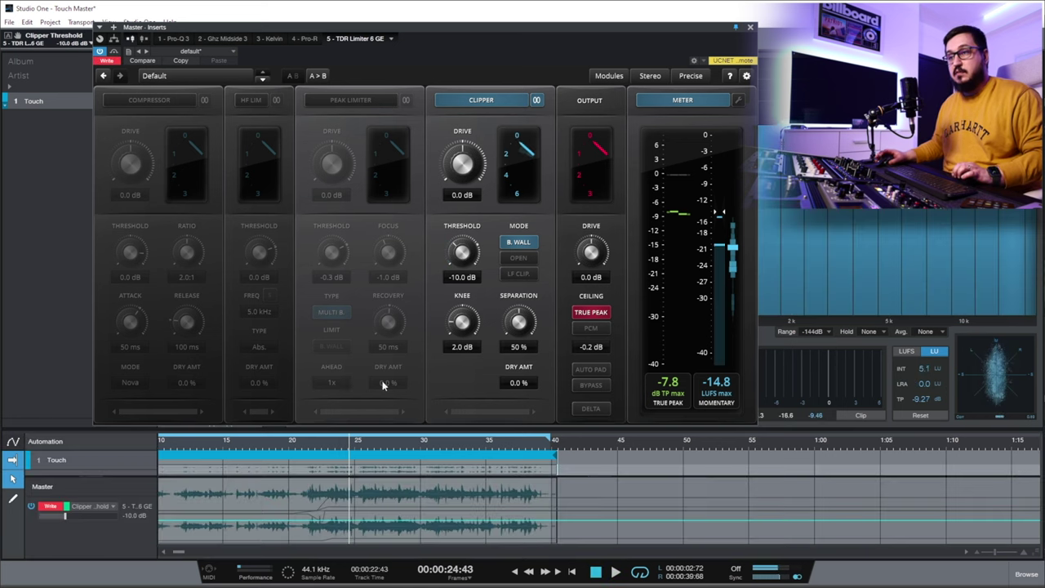
pyautogui.click(304, 521)
pyautogui.click(346, 521)
pyautogui.moveTo(315, 520); pyautogui.dragTo(315, 524)
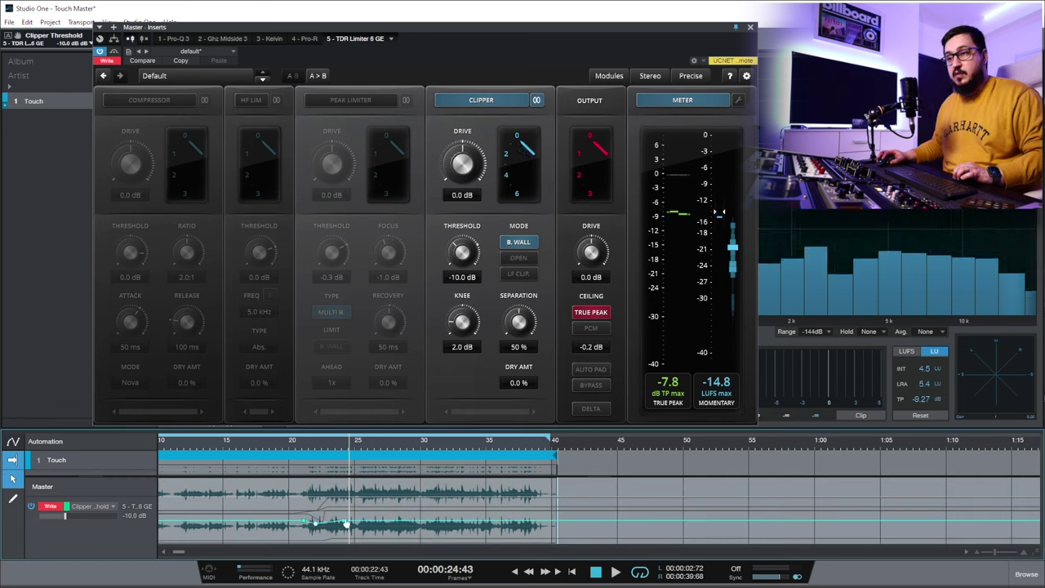
pyautogui.hotkey('ctrl', 'z')
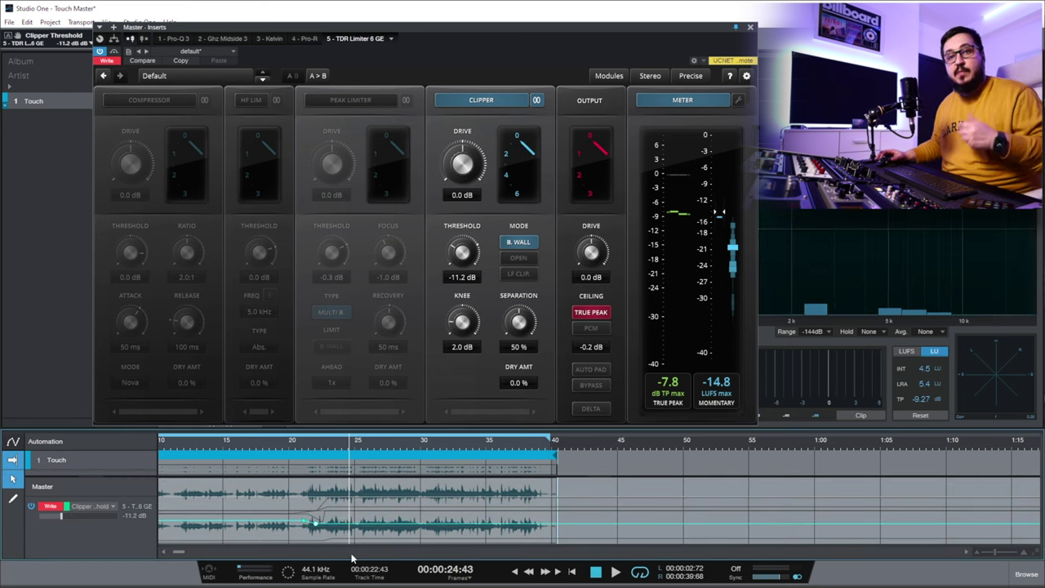
# Step: Raise the Clipper Threshold automation to -5.8 dB from about 22 seconds and replay the transition in Read mode
pyautogui.click(277, 454)
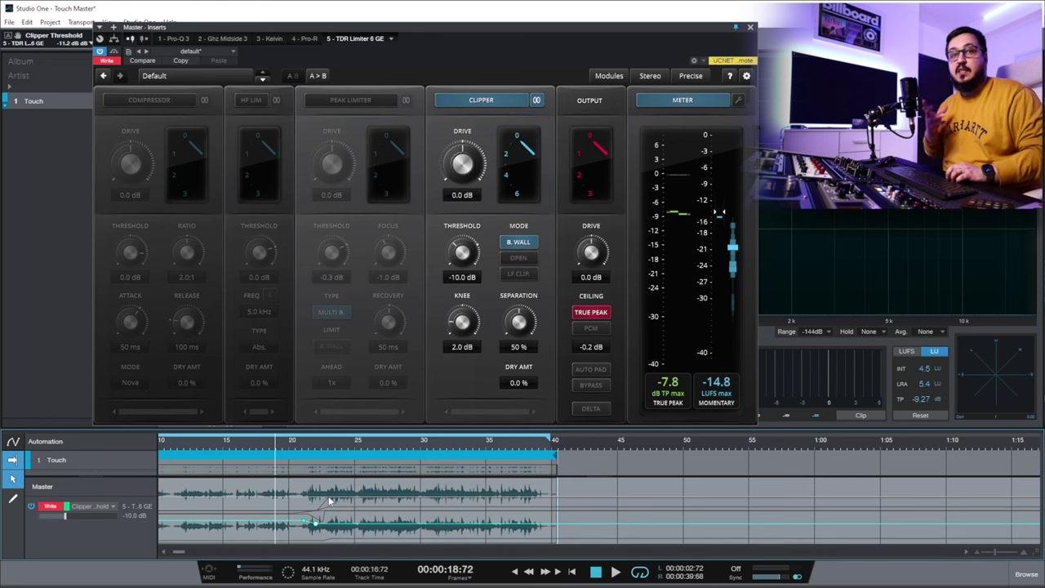
pyautogui.press('space')
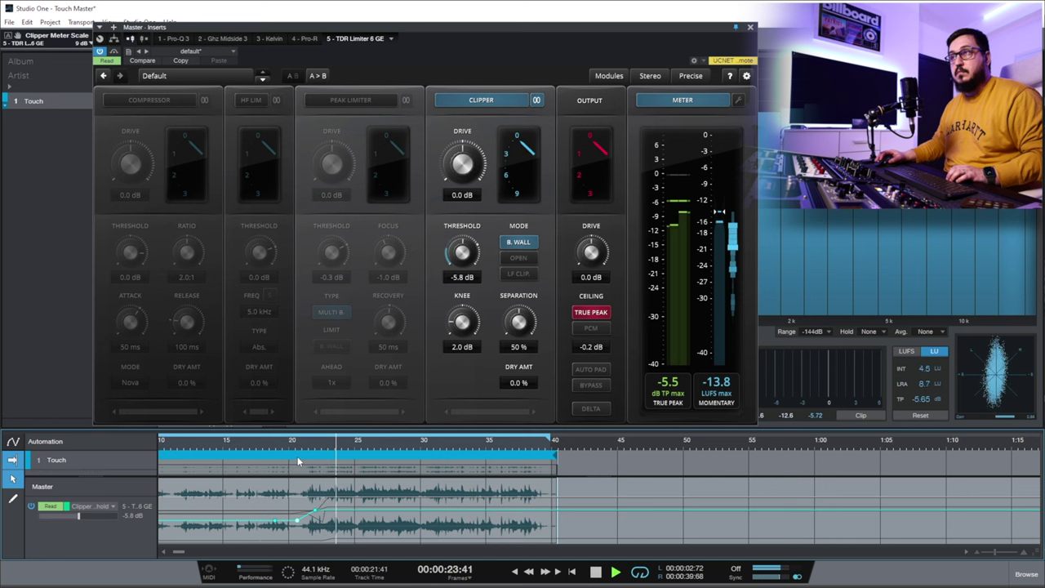
pyautogui.press('space')
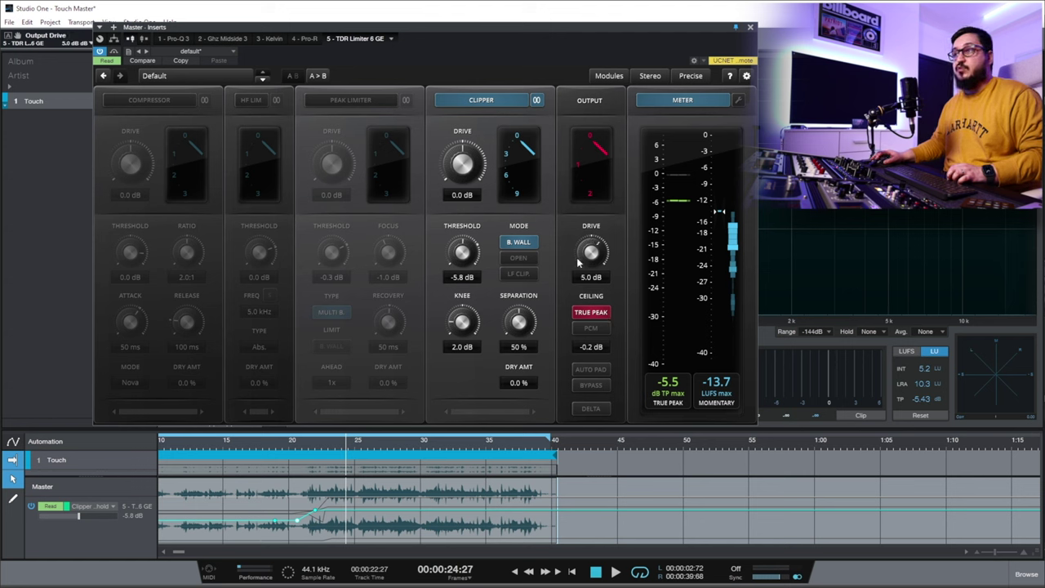
# Step: Record TDR Limiter's Output Drive automation at 1.6 dB in Touch mode, then return the automation to Read
pyautogui.click(106, 60)
pyautogui.click(137, 113)
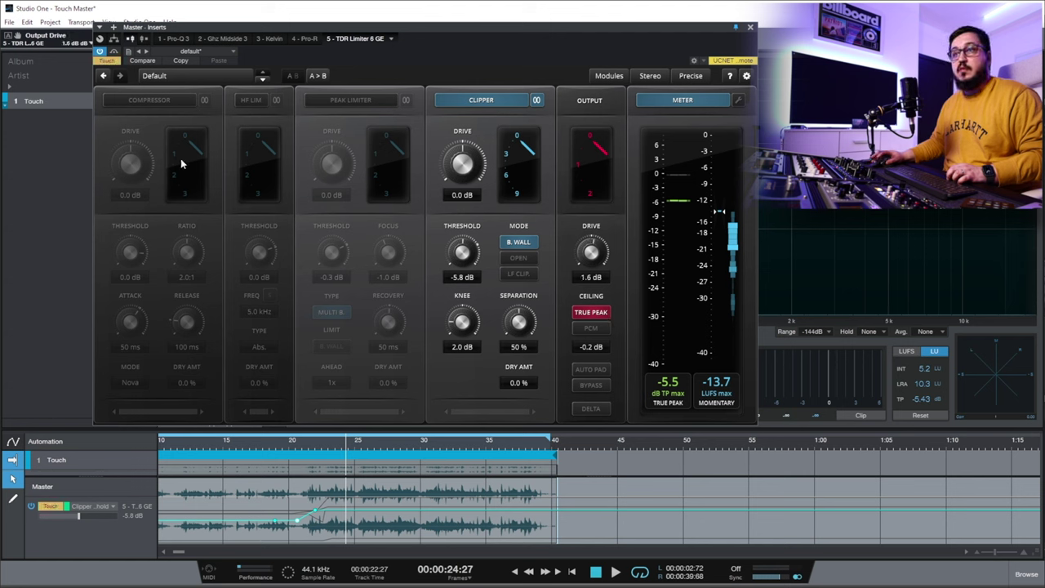
pyautogui.click(245, 442)
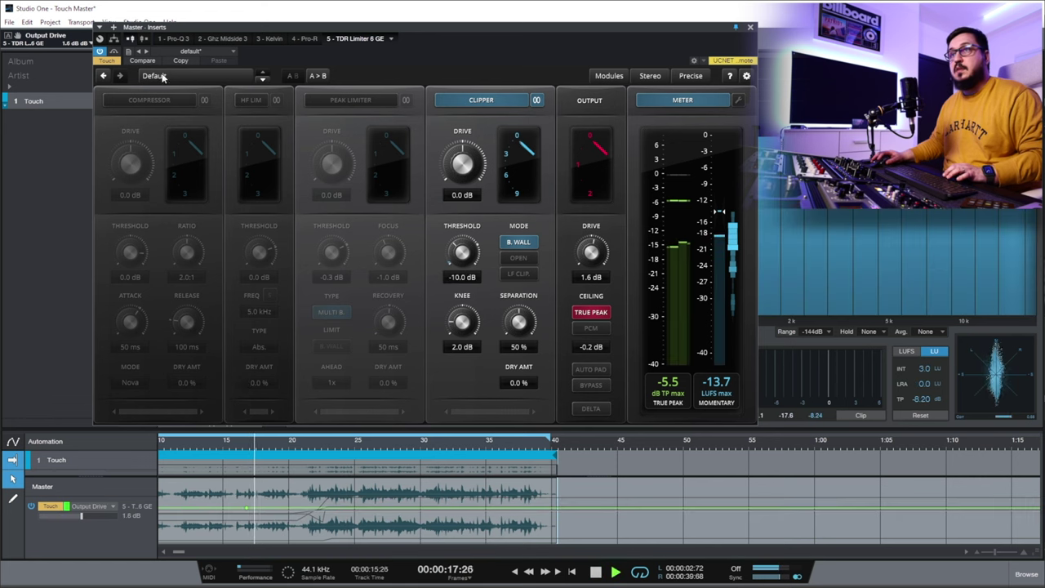
pyautogui.press('space')
pyautogui.click(106, 61)
pyautogui.click(131, 99)
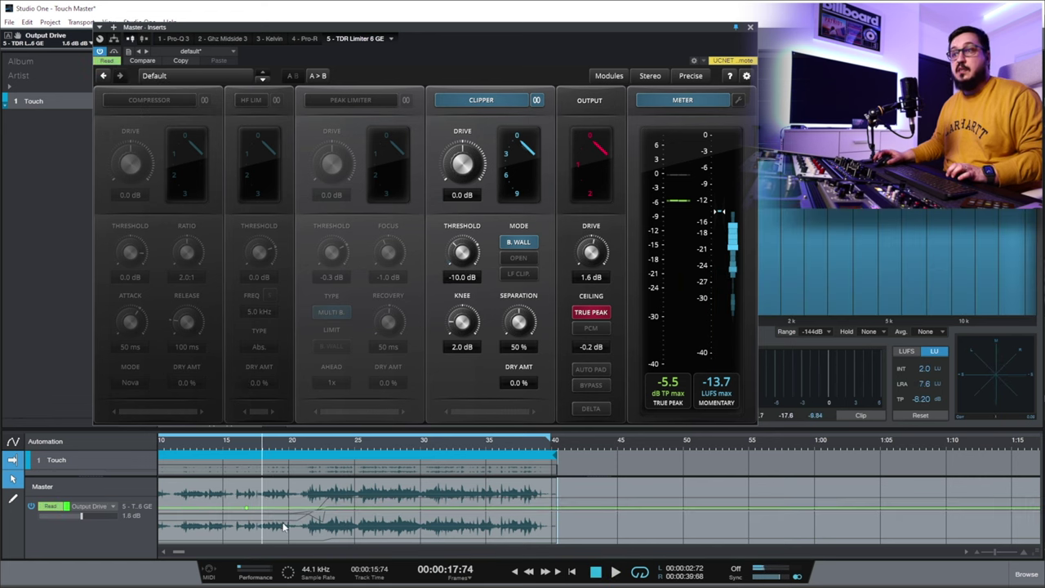
# Step: Raise Output Drive automation between about 14 and 21 seconds to 9.5, then 12.4 dB, and lift the following level to 2.6 dB during playback
pyautogui.click(216, 508)
pyautogui.moveTo(247, 507)
pyautogui.mouseDown()
pyautogui.moveTo(303, 515)
pyautogui.moveTo(262, 494)
pyautogui.mouseUp()
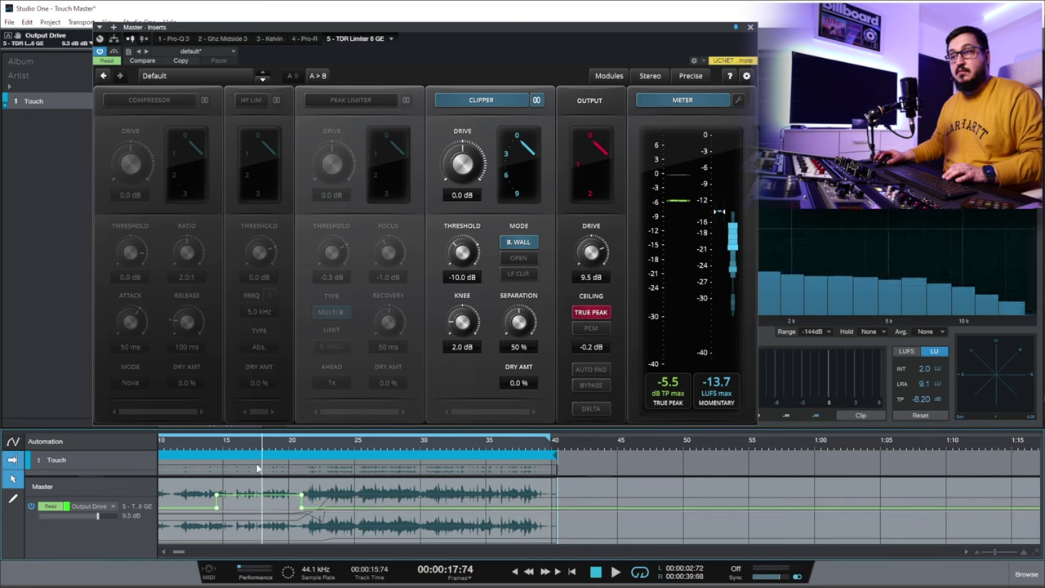
pyautogui.press('space')
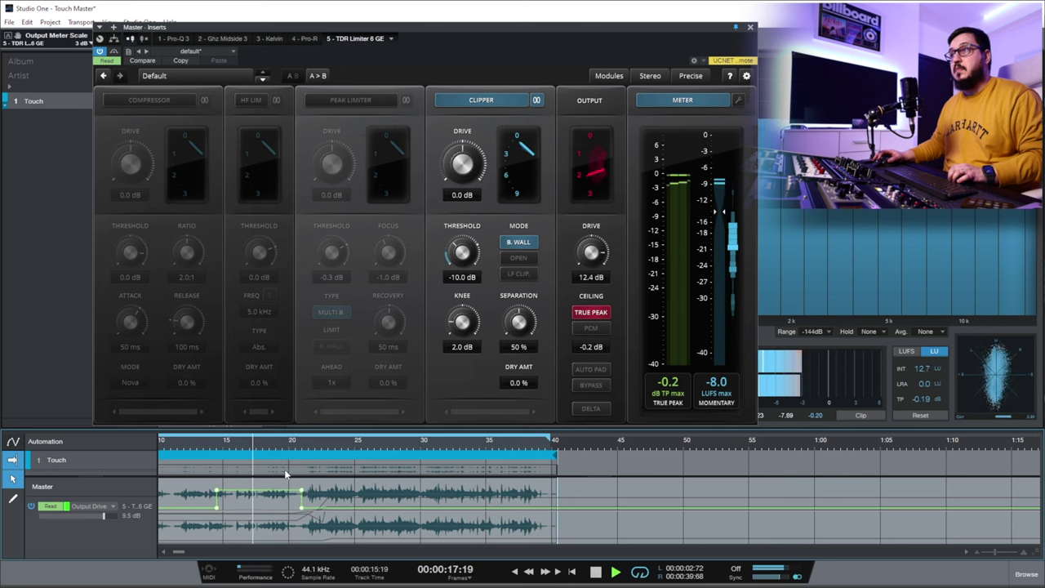
pyautogui.moveTo(303, 510); pyautogui.dragTo(303, 506)
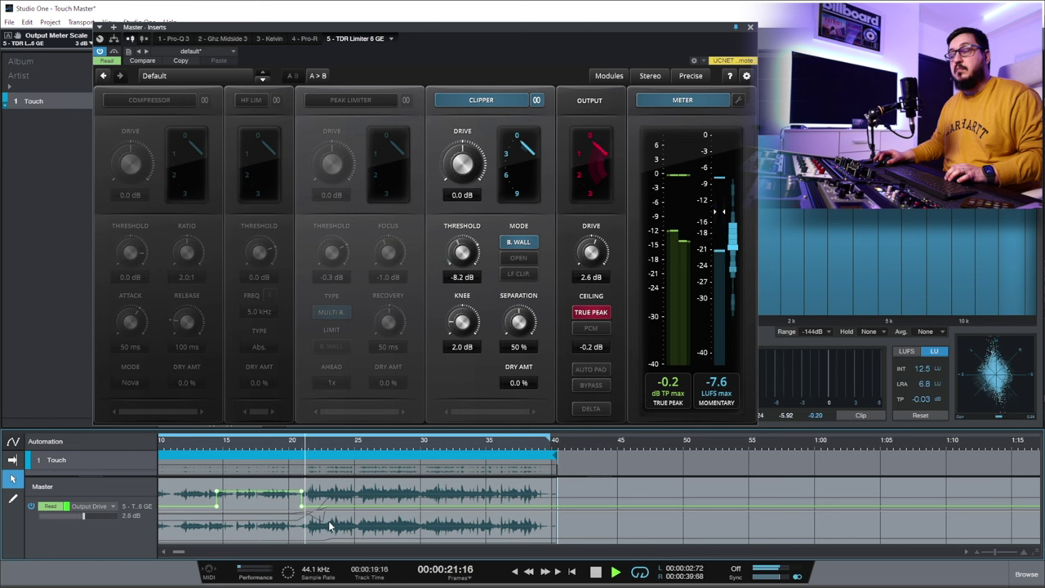
# Step: Raise the Output Drive automation between about 21 and 40 seconds to 7.5 dB and replay the transition
pyautogui.press('space')
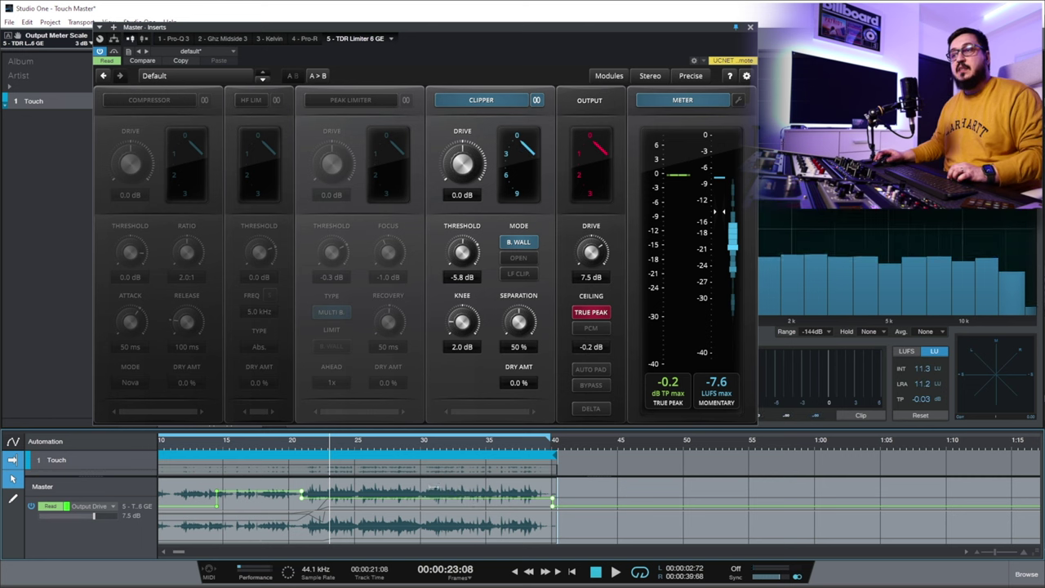
pyautogui.press('space')
pyautogui.click(262, 449)
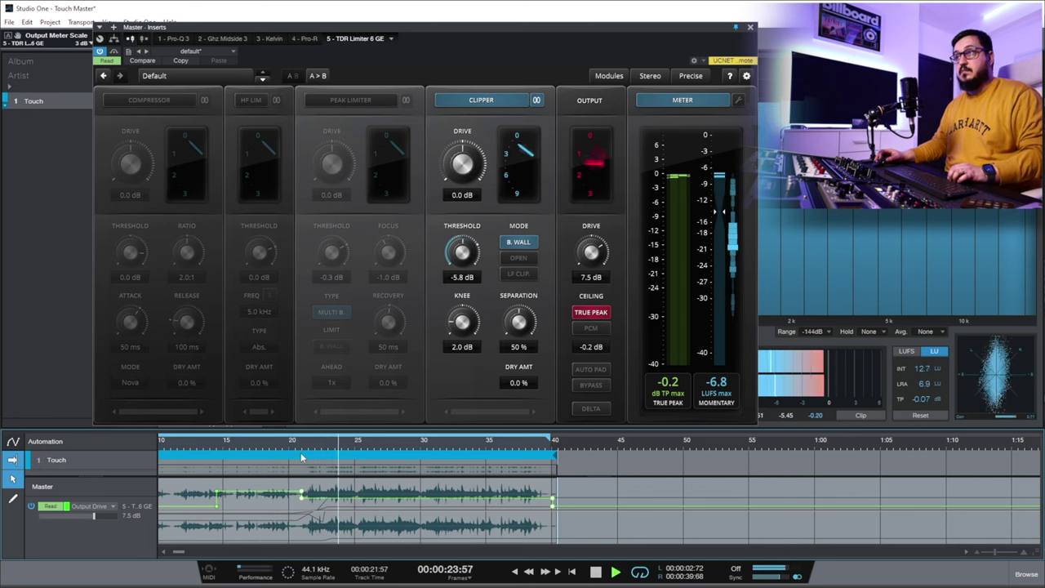
pyautogui.press('space')
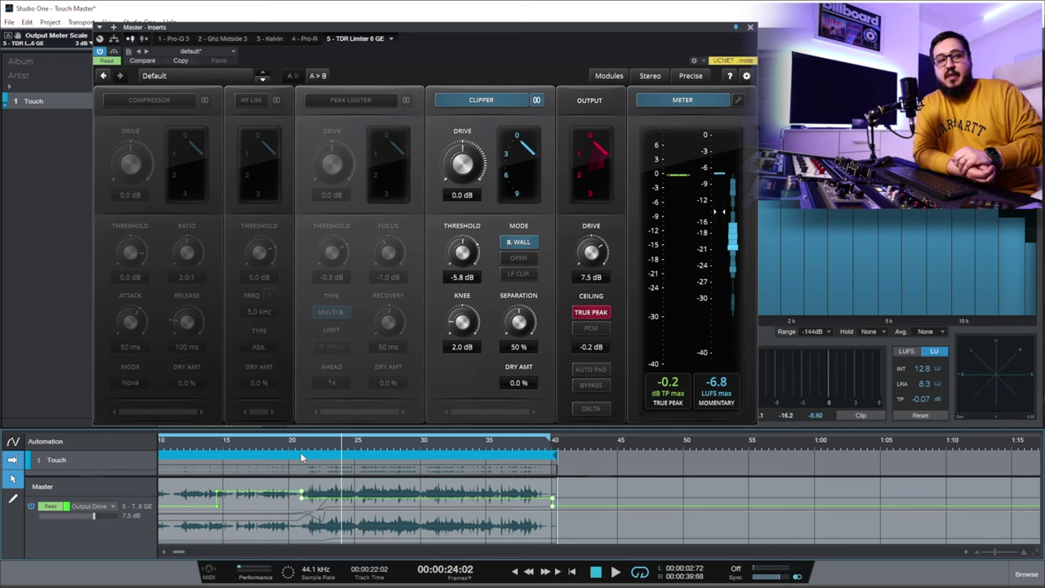